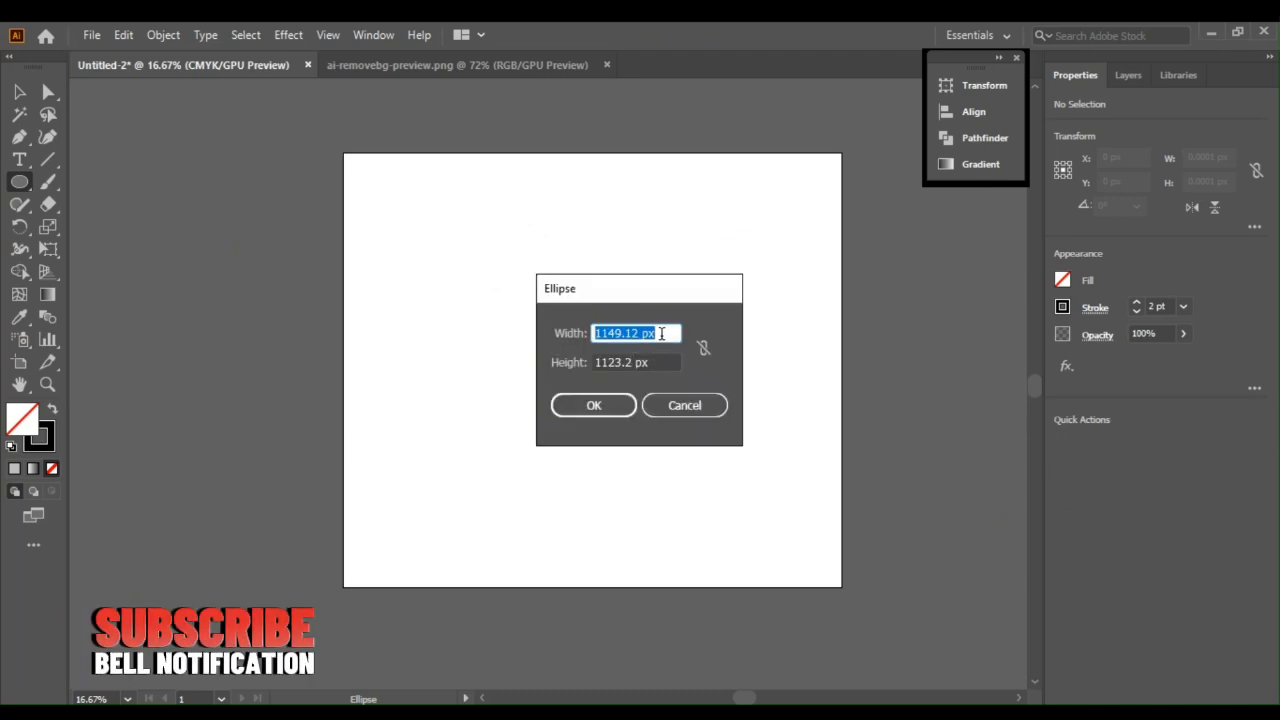
{"action": "type", "text": "600"}
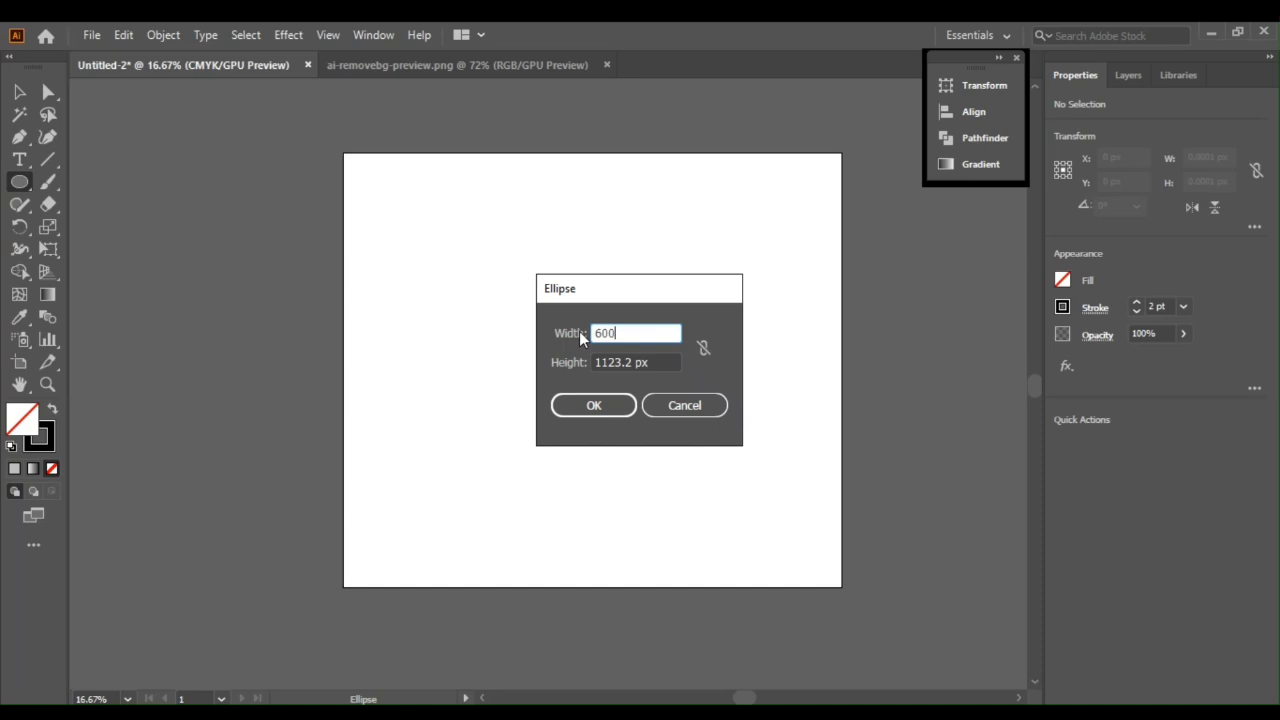
{"action": "key", "text": "Tab"}
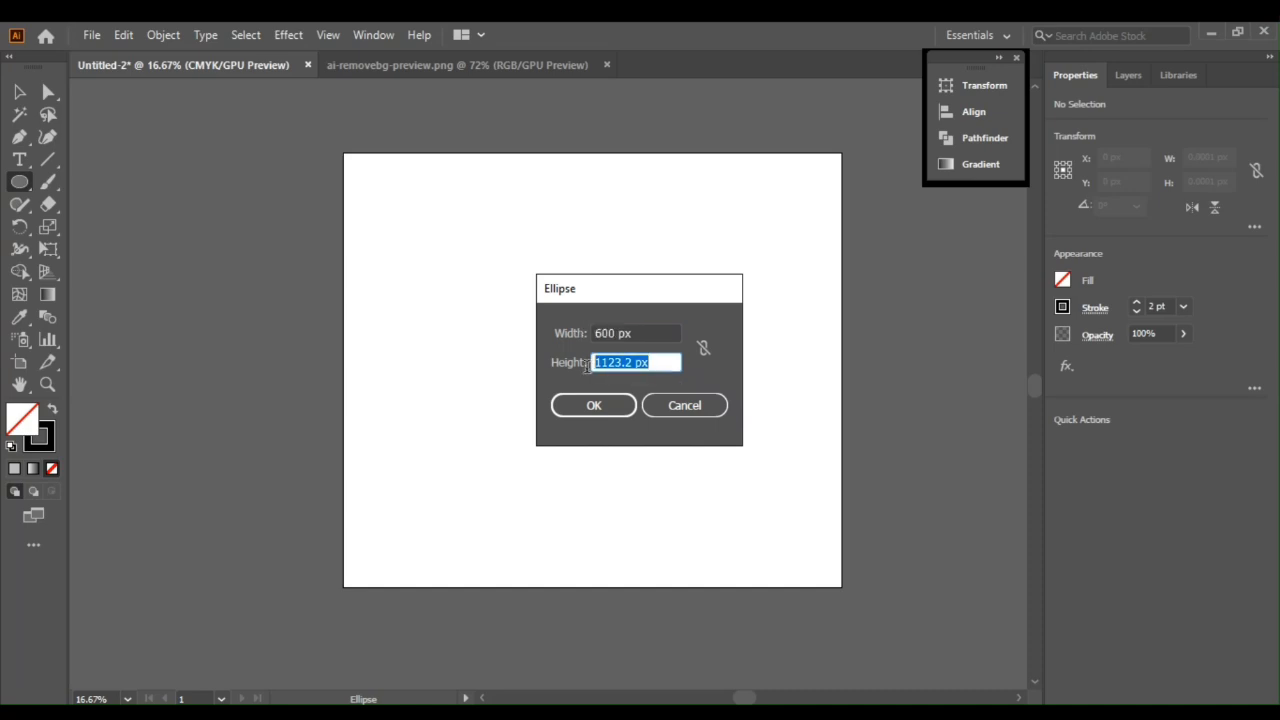
{"action": "type", "text": "600"}
{"action": "left_click", "coordinate": [592, 406]}
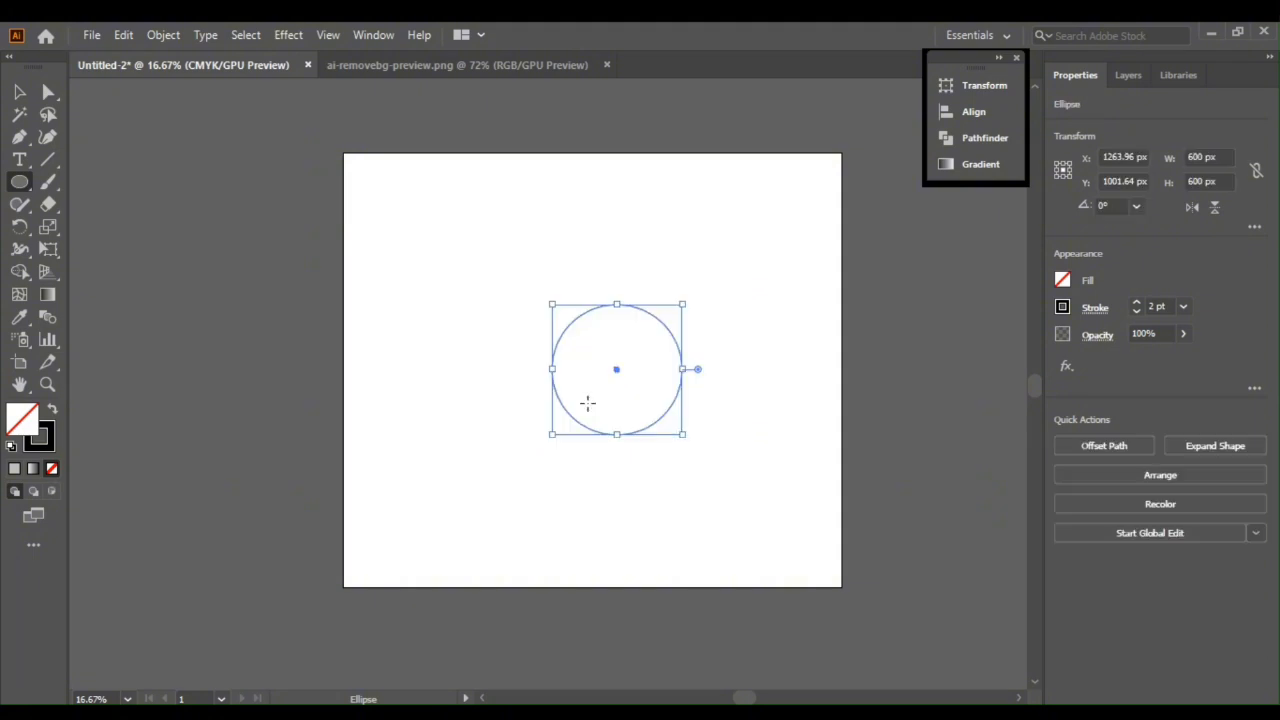
{"action": "key", "text": "Delete"}
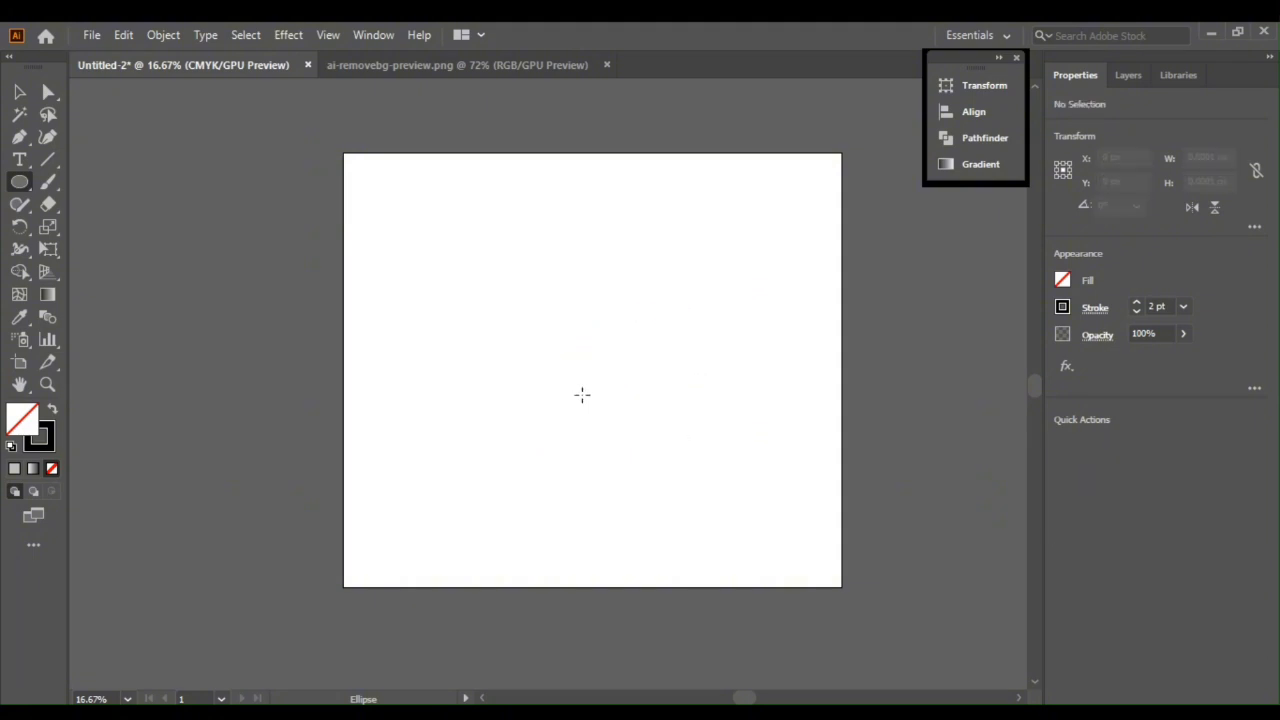
- Create an 800 by 800 px circle on the artboard with the Ellipse tool
{"action": "left_click", "coordinate": [582, 395]}
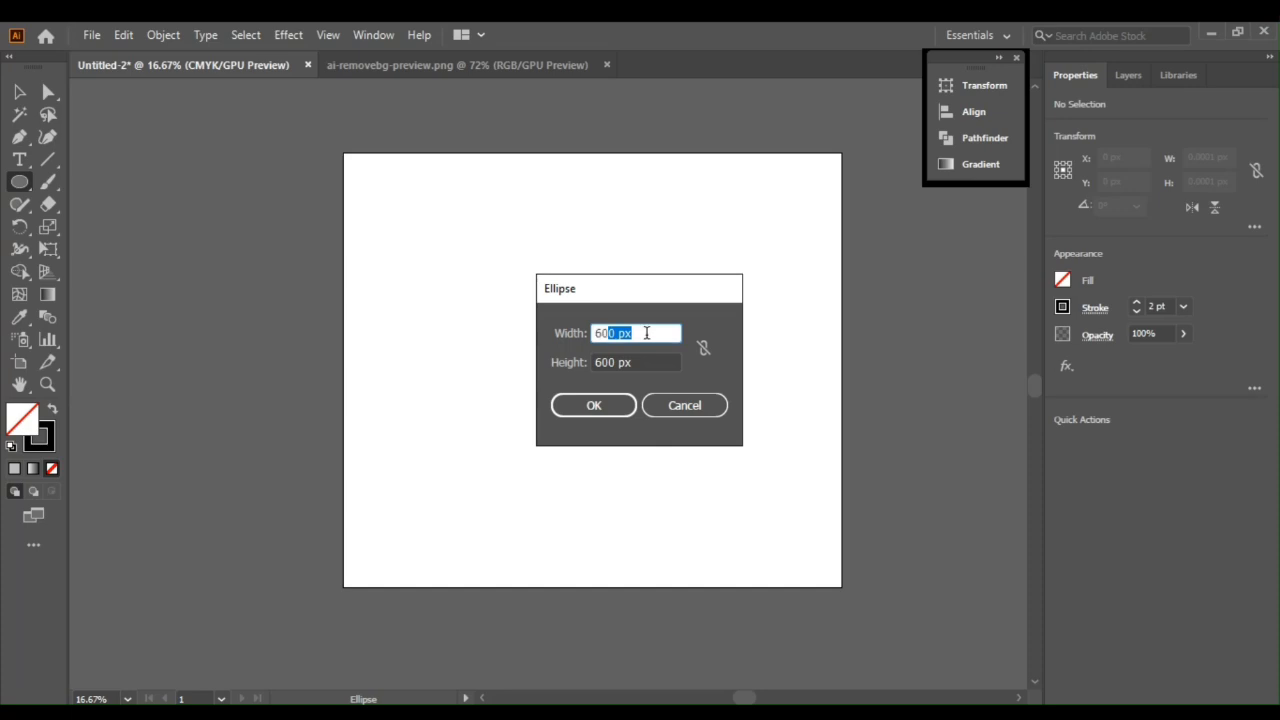
{"action": "type", "text": "800"}
{"action": "key", "text": "Tab"}
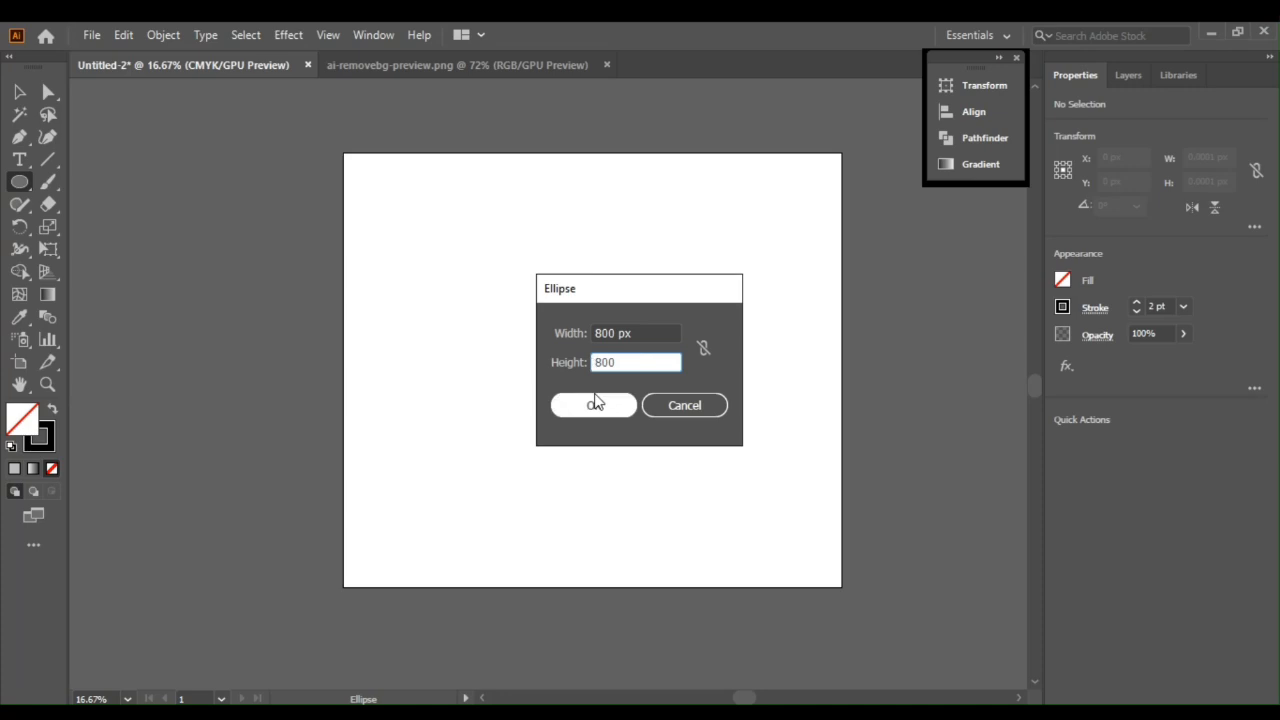
{"action": "left_click", "coordinate": [593, 404]}
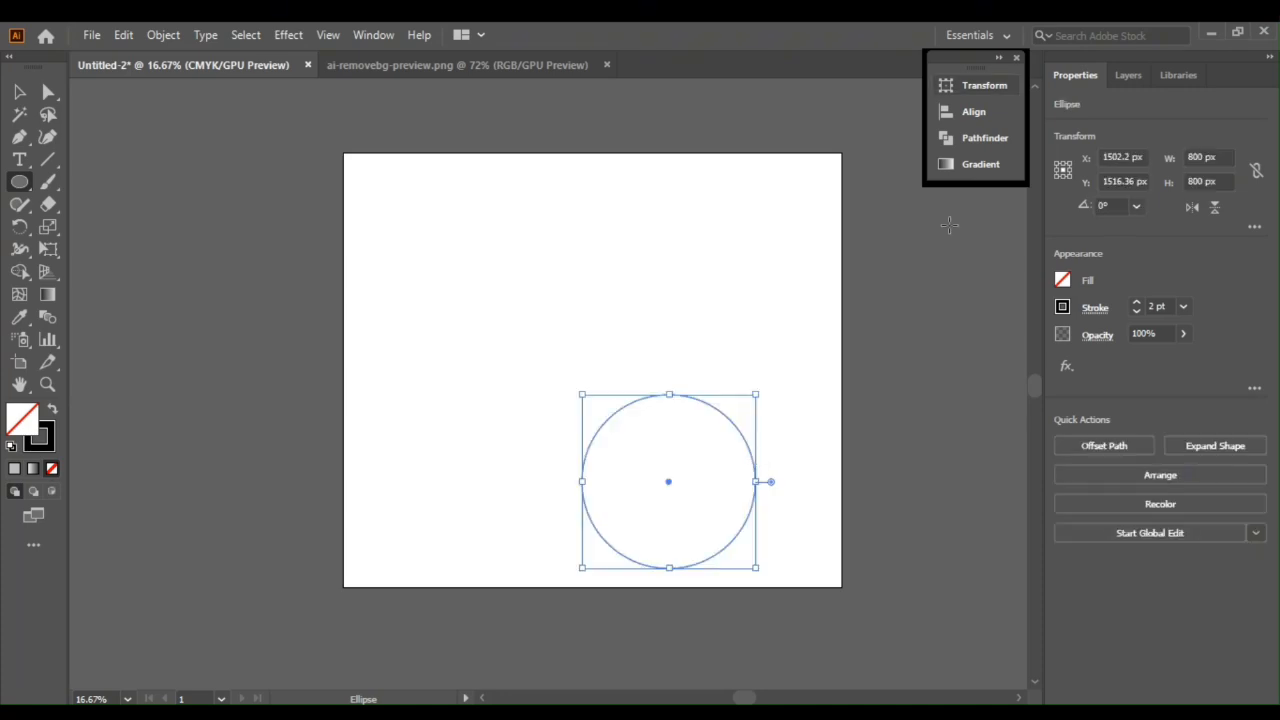
- Create a second circle of 200 by 200 px with the Ellipse tool
{"action": "left_click", "coordinate": [634, 331]}
{"action": "type", "text": "200"}
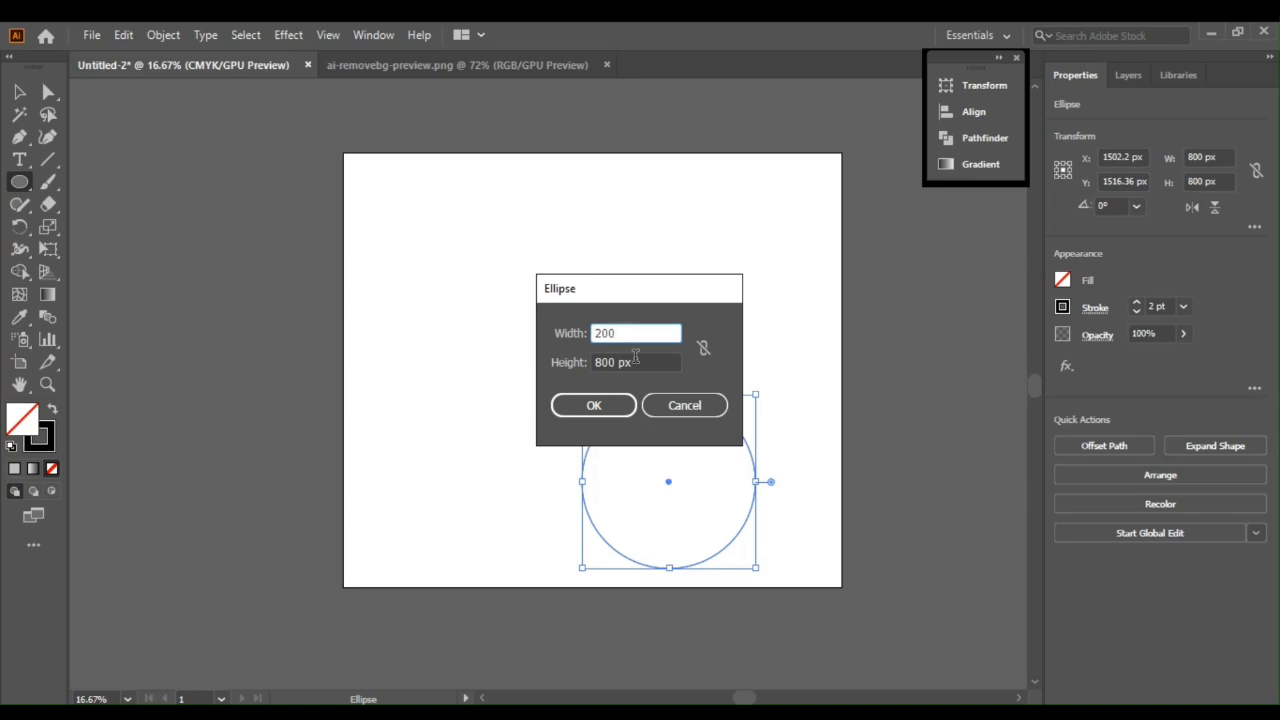
{"action": "key", "text": "Tab"}
{"action": "type", "text": "200"}
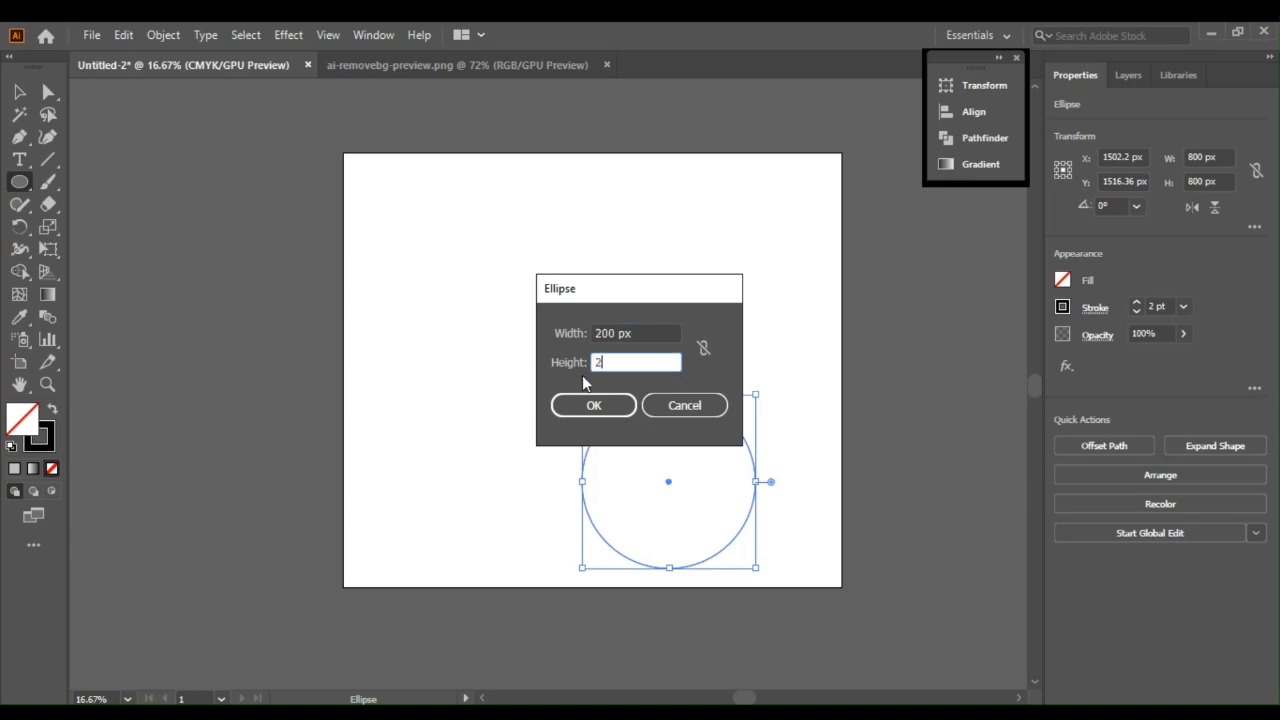
{"action": "left_click", "coordinate": [591, 403]}
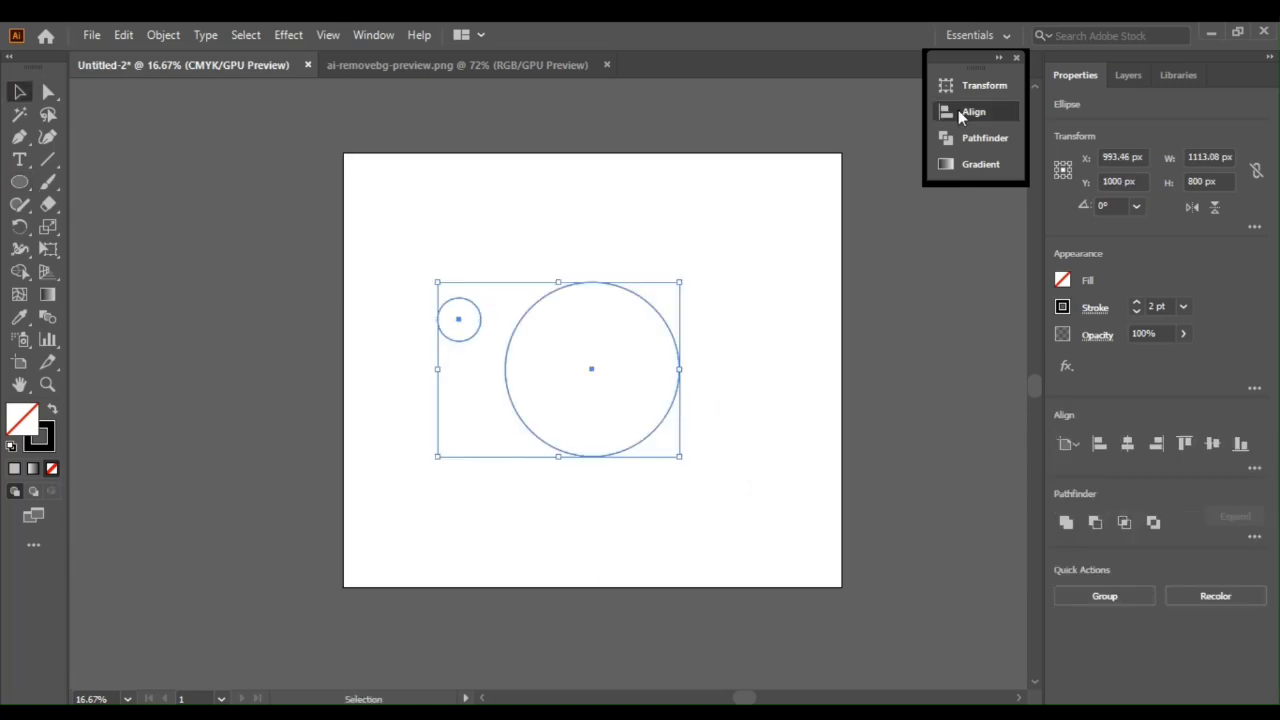
- Centre the small and large circles on each other by aligning them horizontally and vertically
{"action": "left_click", "coordinate": [960, 111]}
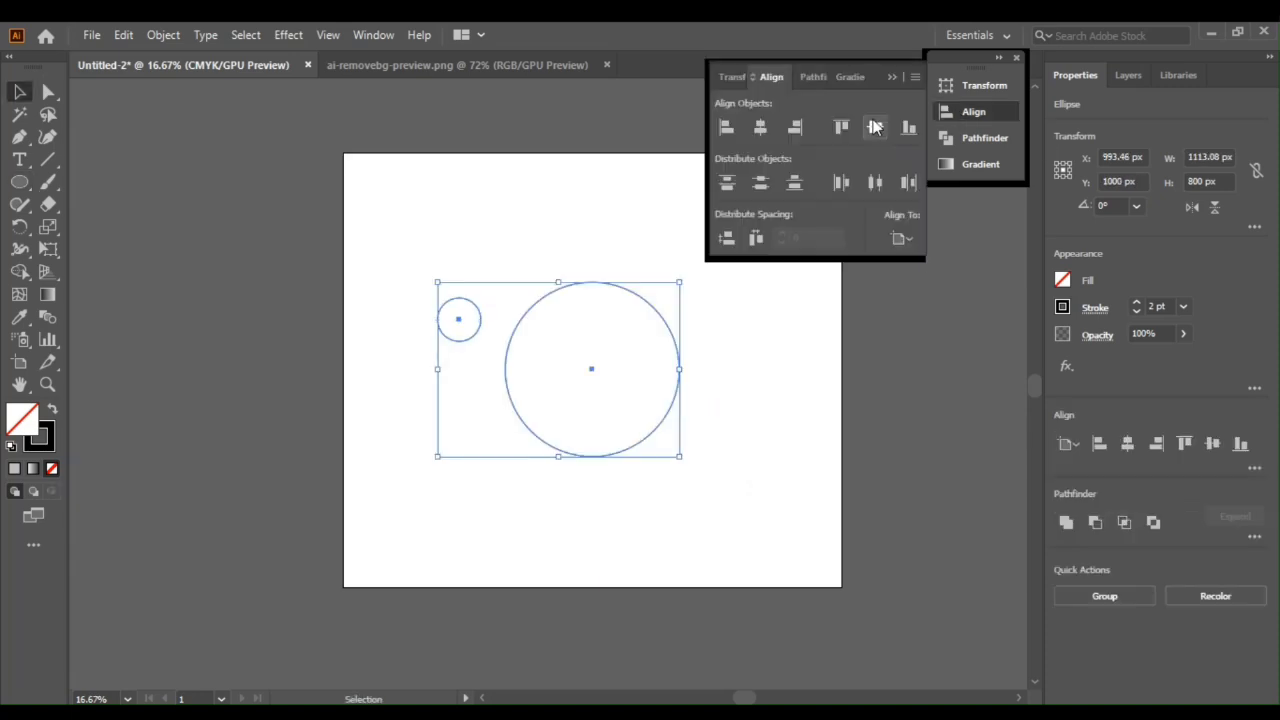
{"action": "left_click", "coordinate": [760, 127]}
{"action": "left_click", "coordinate": [875, 127]}
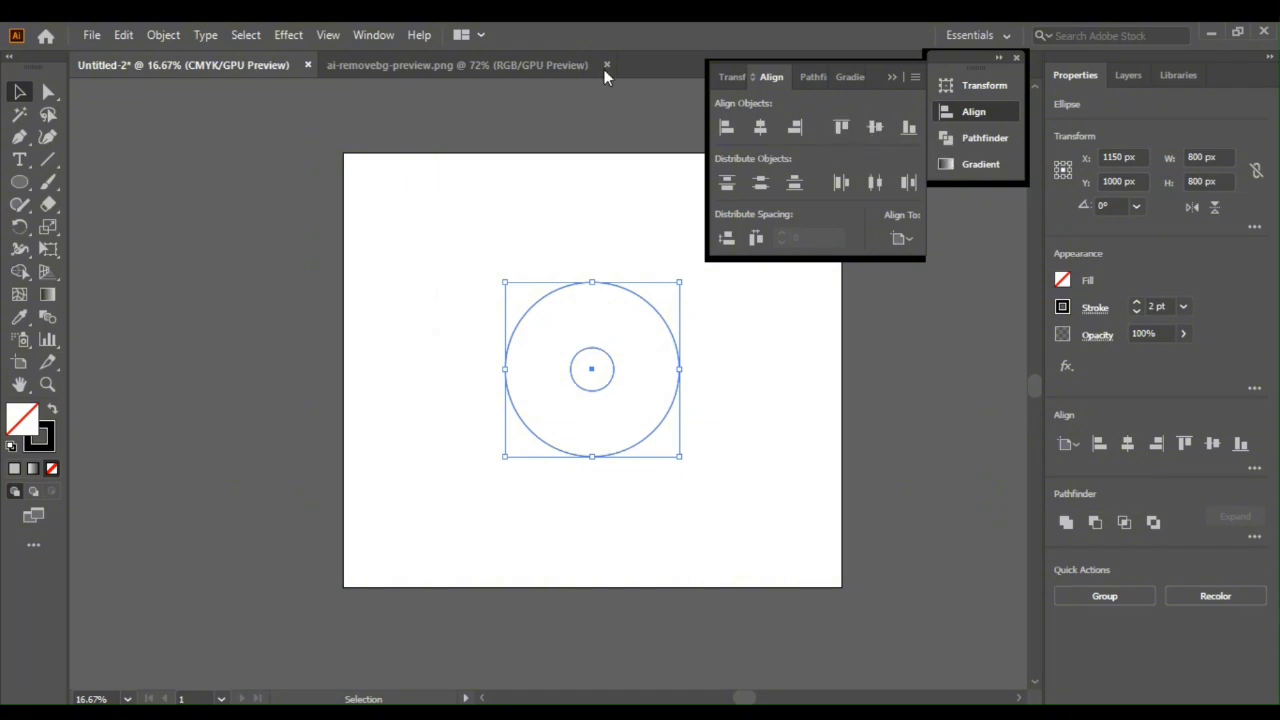
{"action": "left_click", "coordinate": [869, 68]}
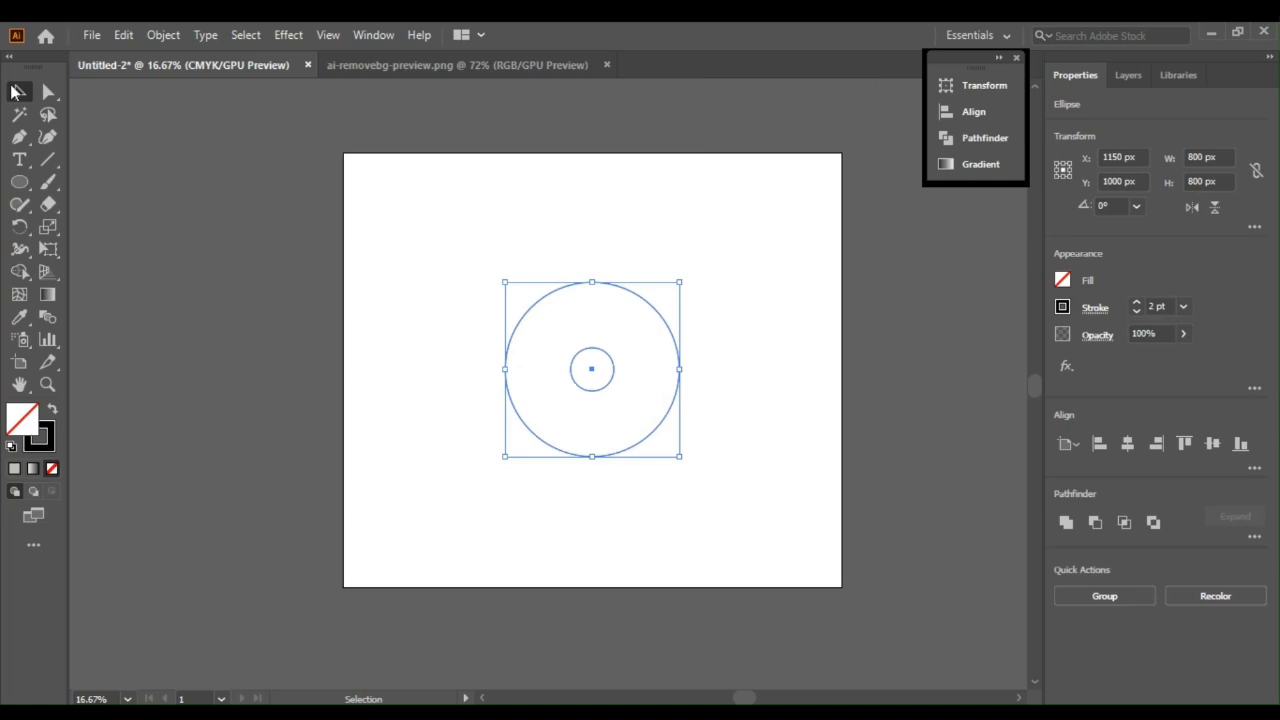
- Enlarge a copy of the small circle proportionally to about 502 px so it reaches the large circle's left edge
{"action": "left_click", "coordinate": [606, 351]}
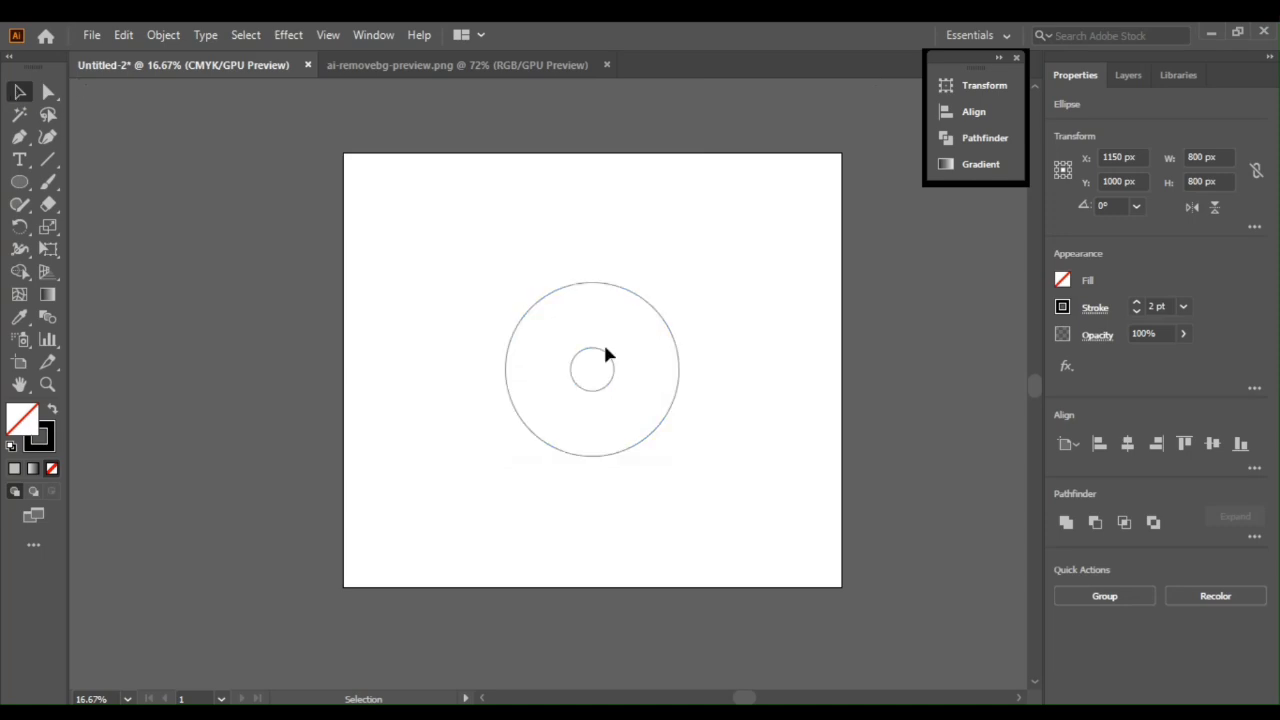
{"action": "left_click", "coordinate": [602, 354]}
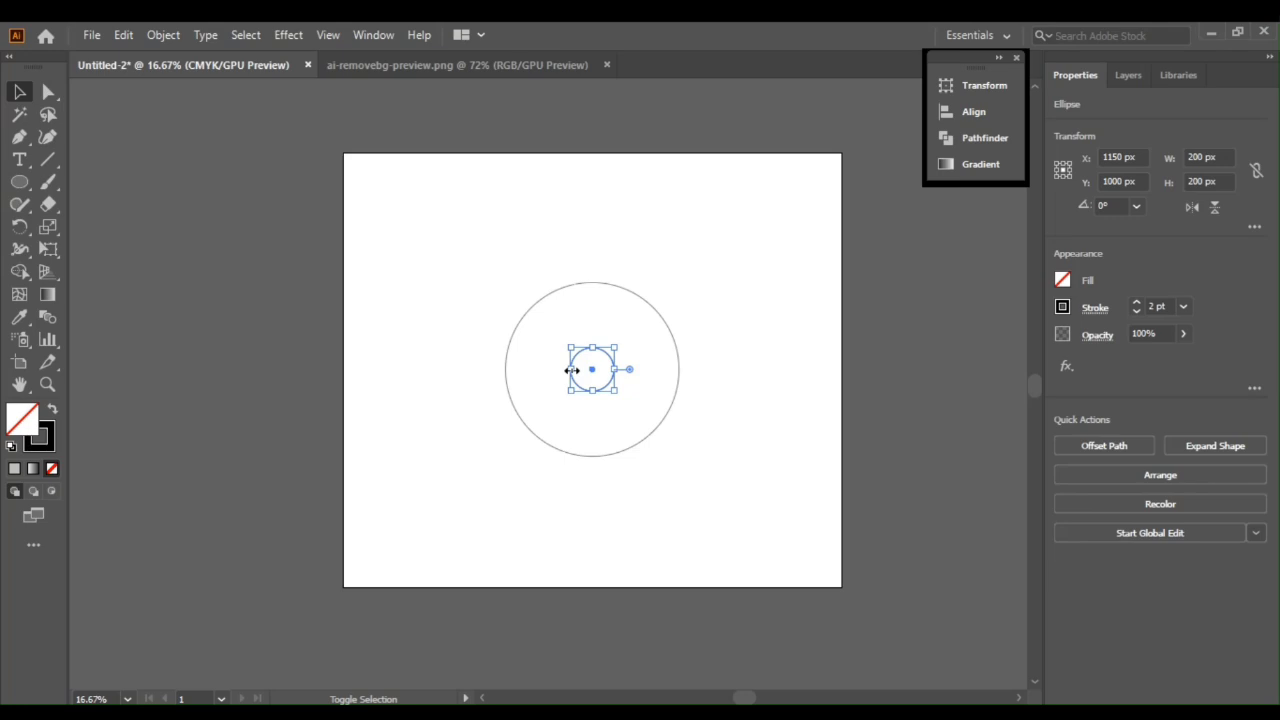
{"action": "left_click_drag", "start_coordinate": [571, 370], "coordinate": [505, 369]}
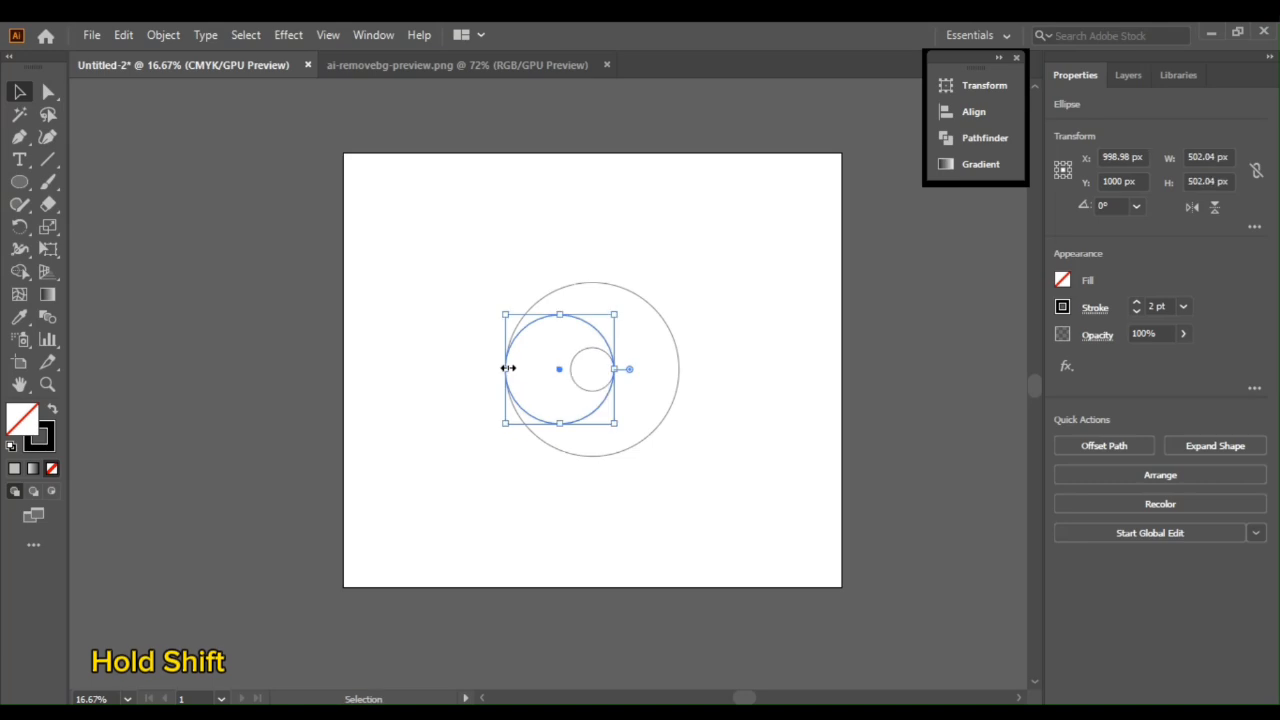
{"action": "left_click", "coordinate": [270, 340]}
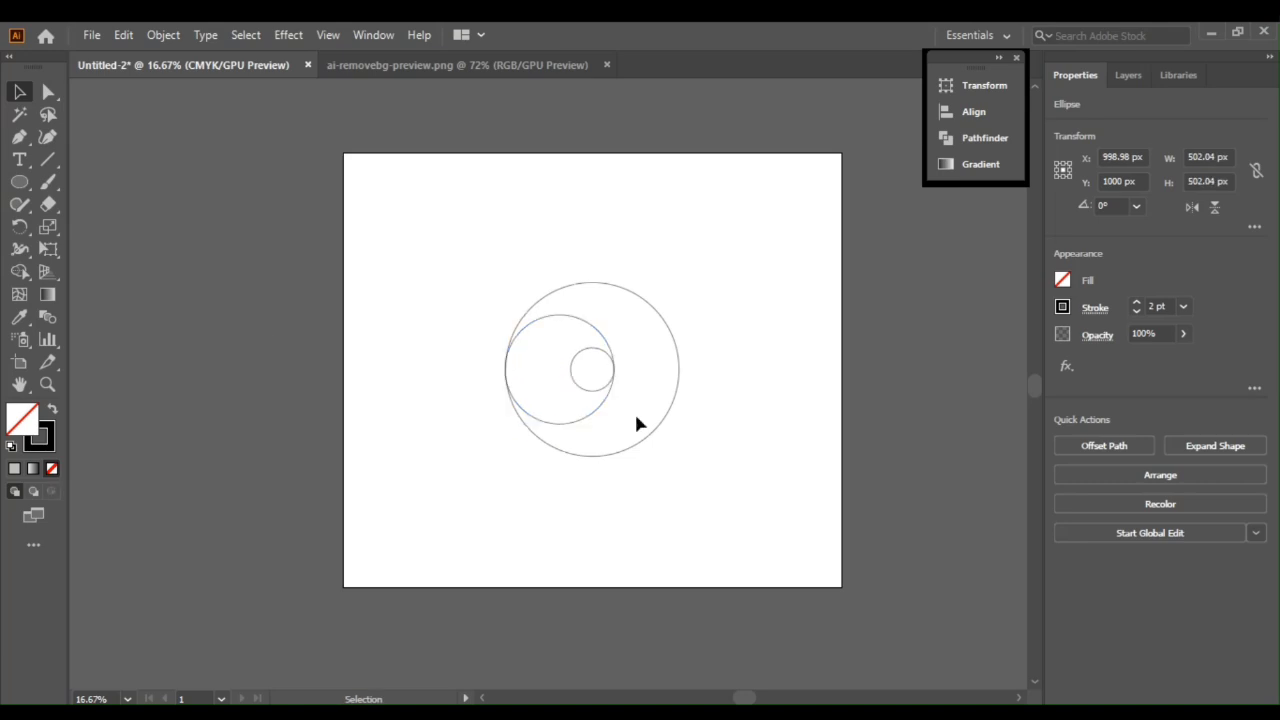
- Enlarge another copy of the small circle proportionally to about 497 px so it reaches the large circle's right edge
{"action": "left_click", "coordinate": [292, 172]}
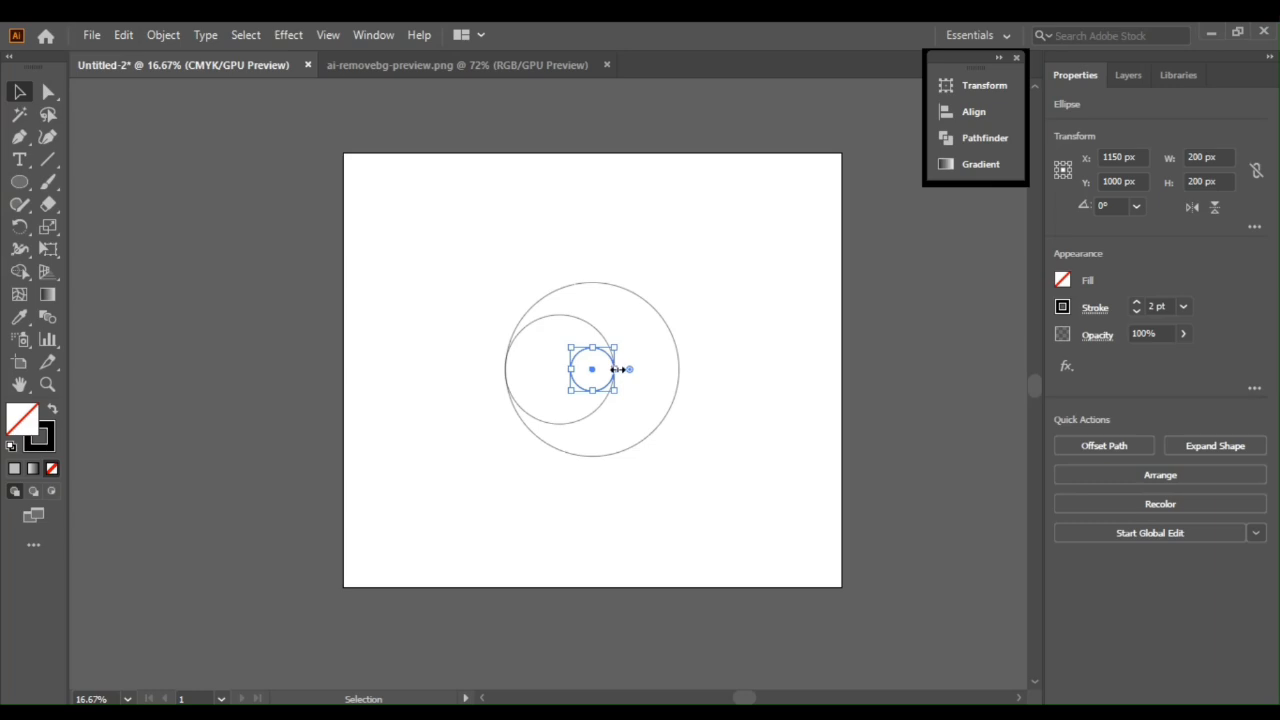
{"action": "key", "text": "shift"}
{"action": "left_click_drag", "start_coordinate": [618, 369], "coordinate": [681, 377]}
{"action": "left_click", "coordinate": [440, 285]}
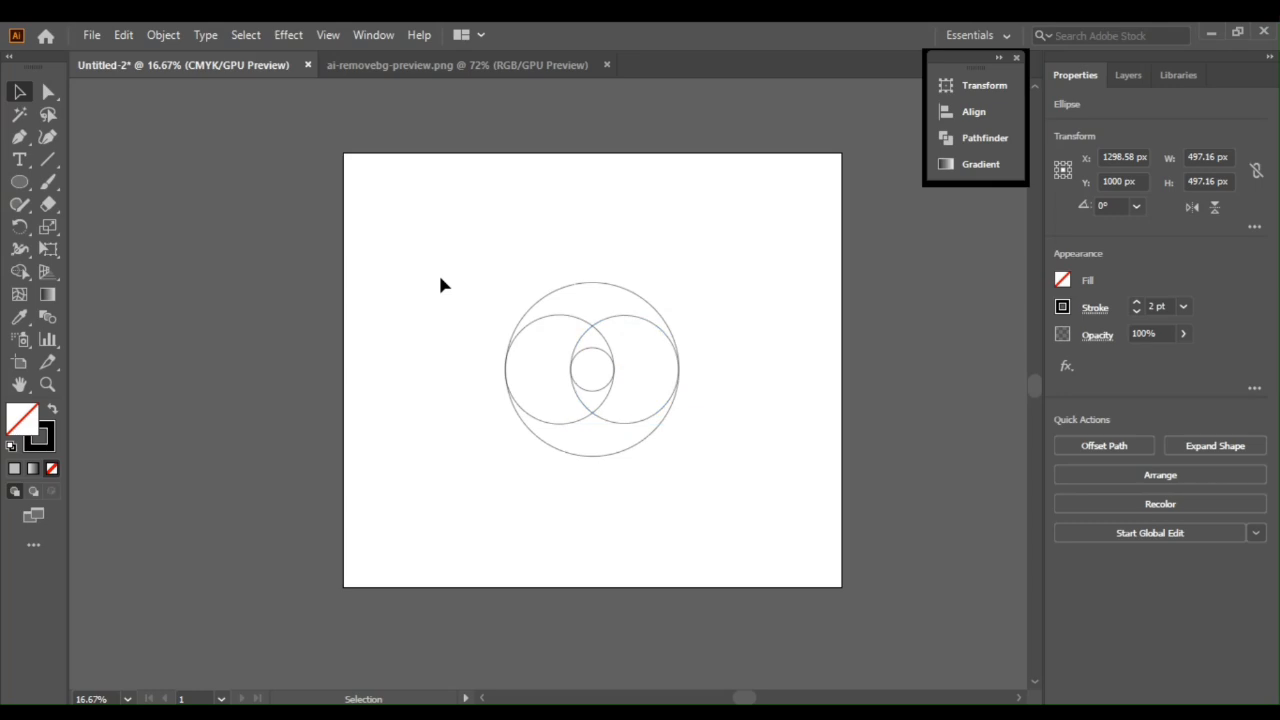
- Use Shape Builder on all circles to merge the left circle with the lower overlap and the right circle with the upper overlap
{"action": "key", "text": "ctrl+equal"}
{"action": "key", "text": "ctrl+equal"}
{"action": "key", "text": "ctrl+equal"}
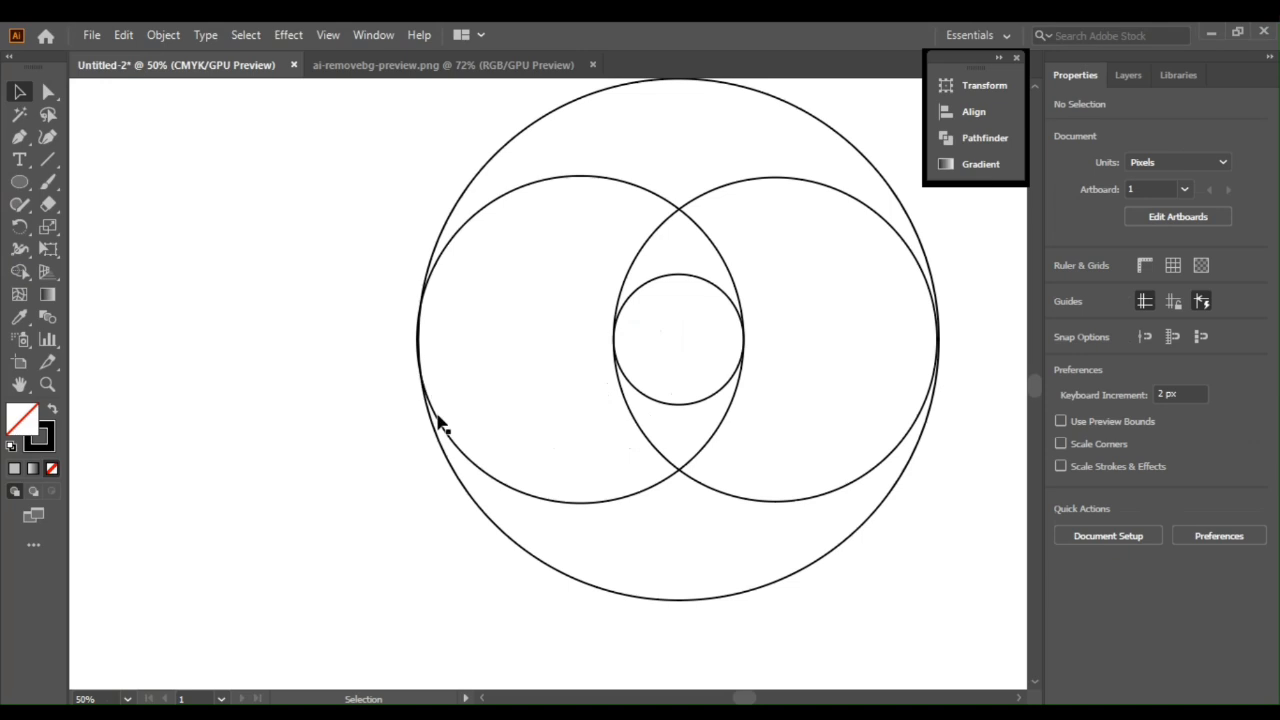
{"action": "key", "text": "ctrl+minus"}
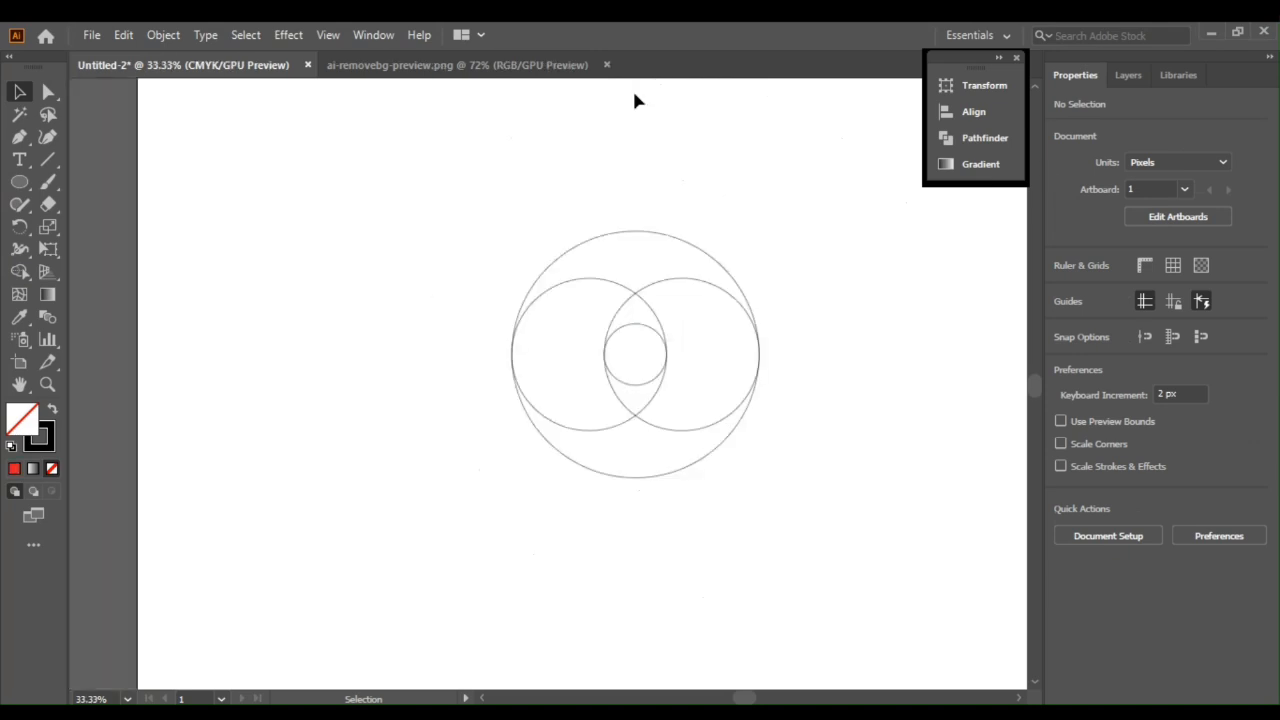
{"action": "key", "text": "a"}
{"action": "key", "text": "ctrl+a"}
{"action": "left_click", "coordinate": [20, 273]}
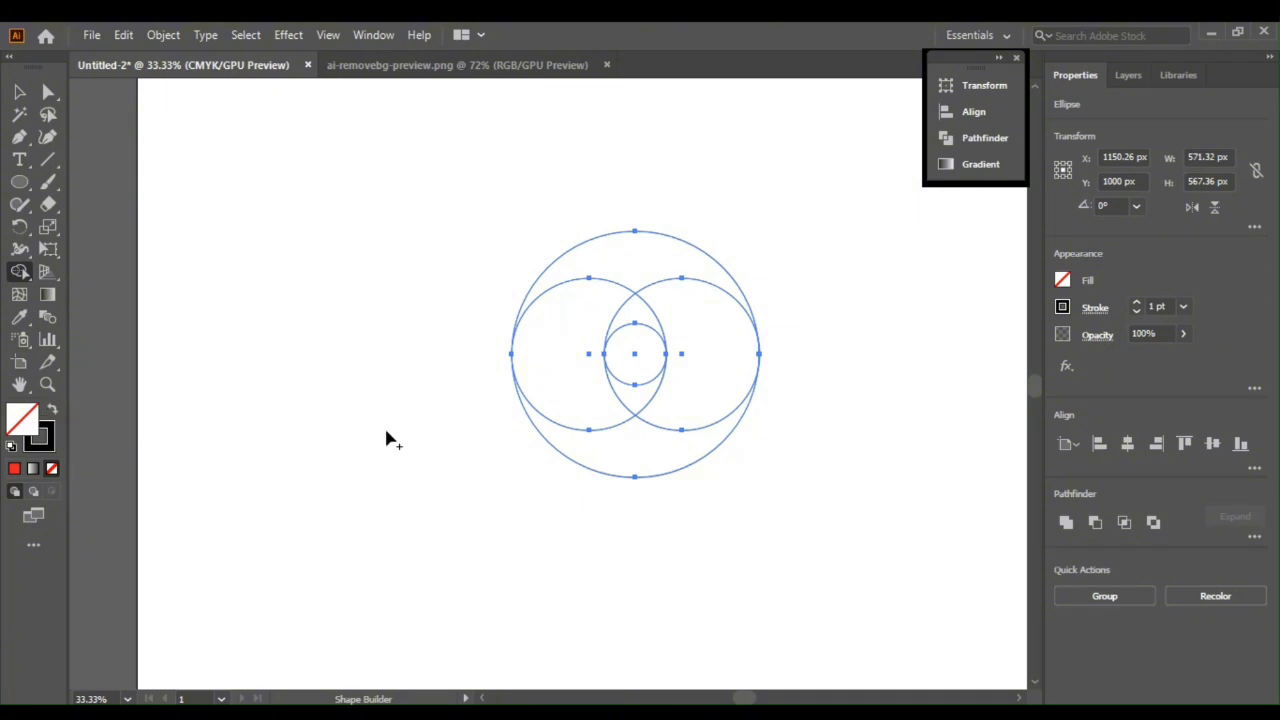
{"action": "left_click_drag", "start_coordinate": [686, 266], "coordinate": [638, 252]}
{"action": "mouse_move", "coordinate": [602, 311]}
{"action": "left_mouse_down"}
{"action": "mouse_move", "coordinate": [600, 394]}
{"action": "mouse_move", "coordinate": [630, 398]}
{"action": "mouse_move", "coordinate": [607, 403]}
{"action": "left_mouse_up"}
{"action": "mouse_move", "coordinate": [700, 313]}
{"action": "left_mouse_down"}
{"action": "mouse_move", "coordinate": [643, 317]}
{"action": "mouse_move", "coordinate": [666, 316]}
{"action": "left_mouse_up"}
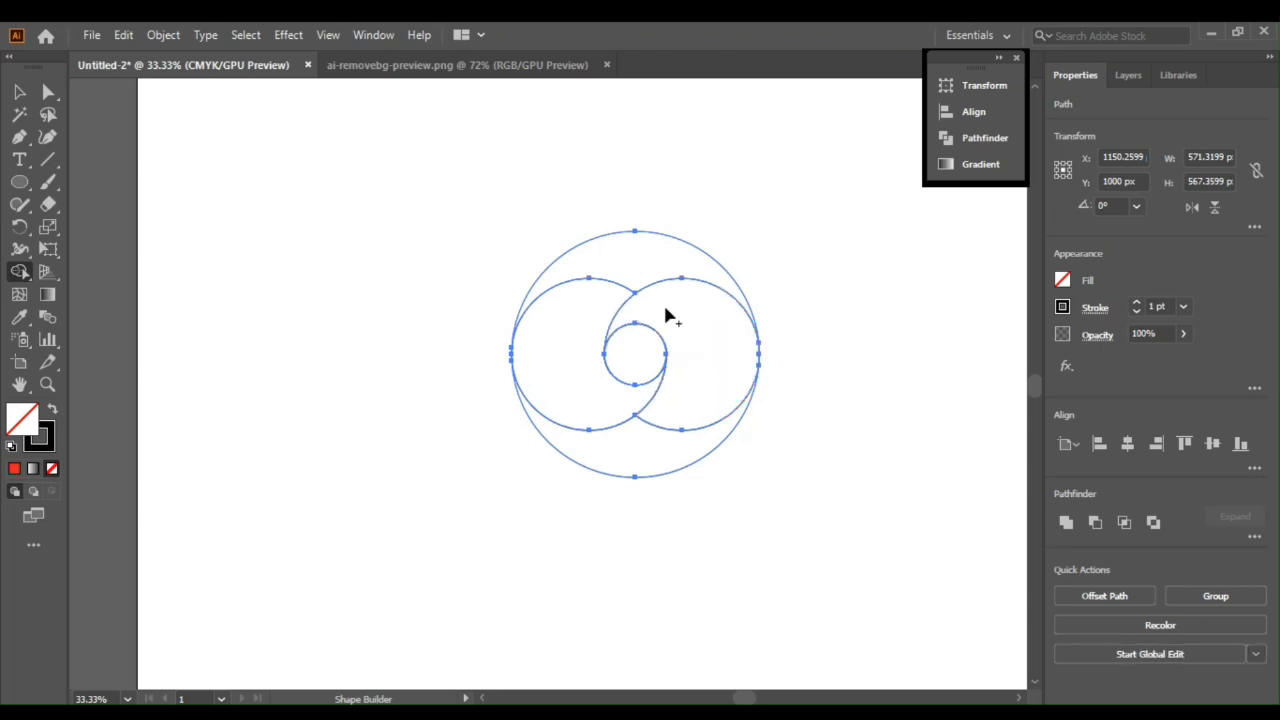
- Remove the right-hand region, the large circle's bottom arc and the leftover stub at its right end with Shape Builder
{"action": "left_click", "coordinate": [698, 433], "text": "alt"}
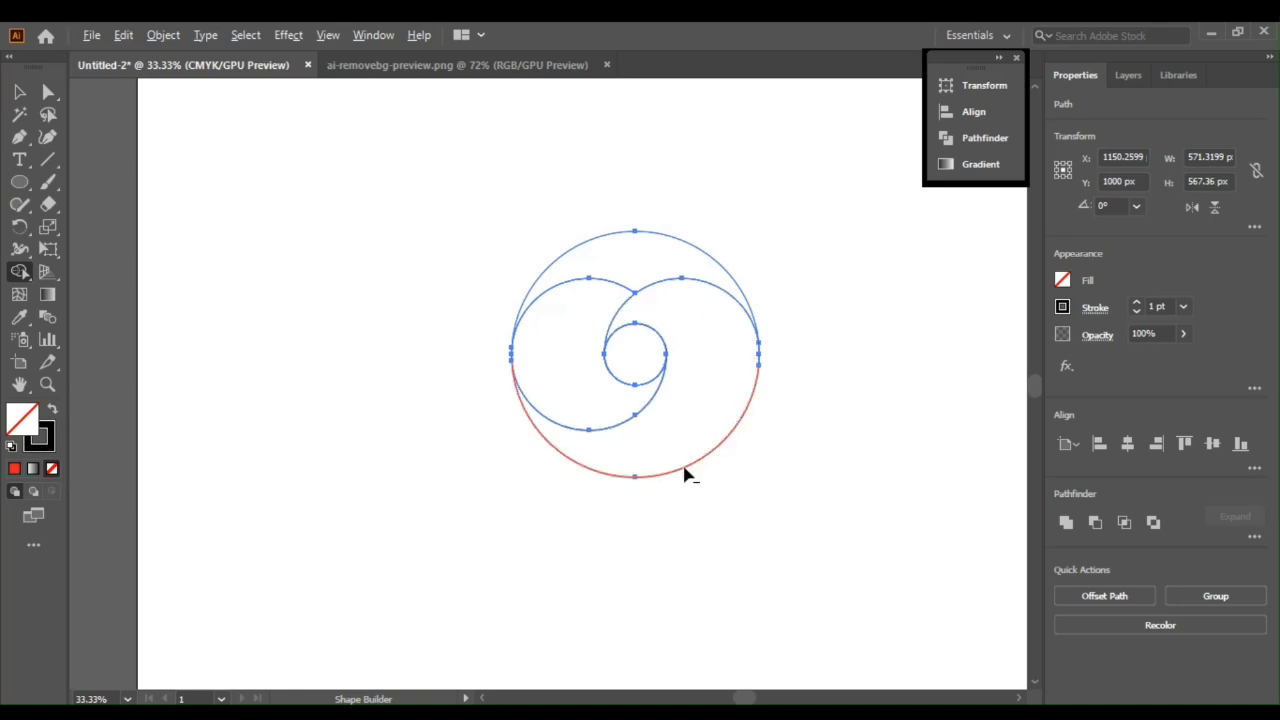
{"action": "left_click", "coordinate": [687, 475], "text": "alt"}
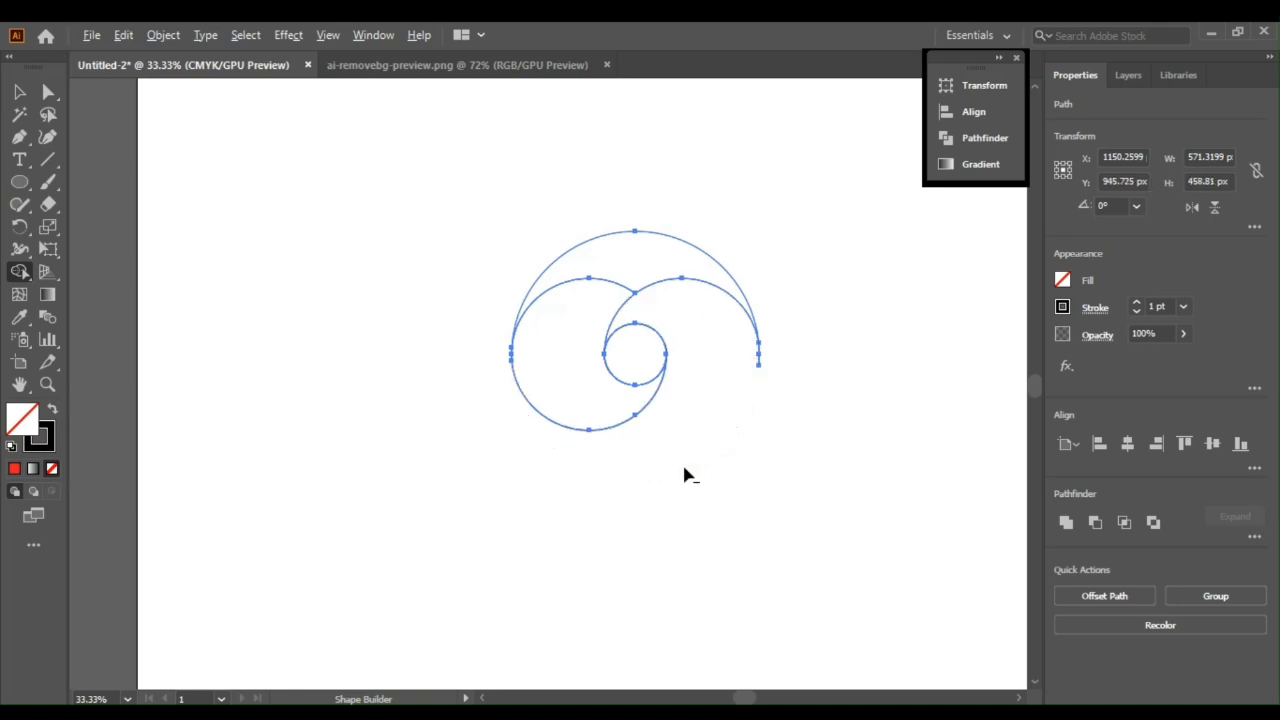
{"action": "left_click", "coordinate": [758, 366], "text": "alt"}
{"action": "left_click", "coordinate": [24, 92]}
{"action": "left_click", "coordinate": [251, 243]}
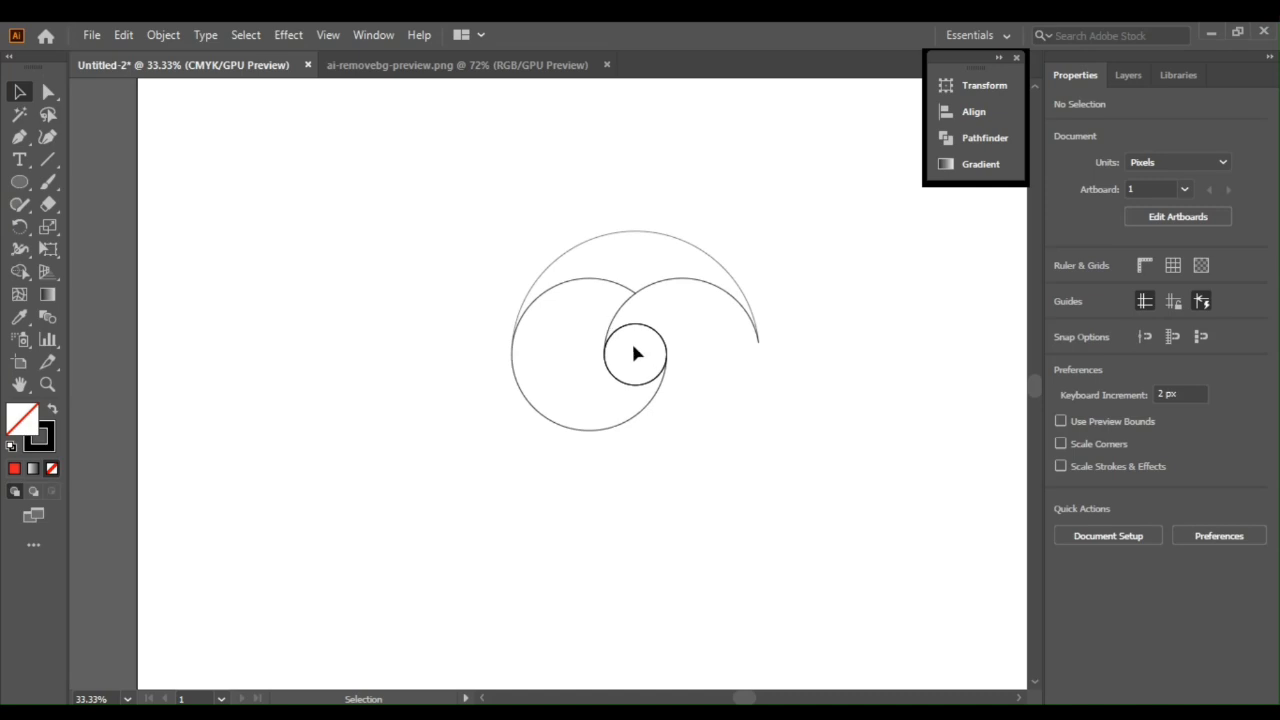
- Merge the overlapping pieces inside the small centre circle into one shape with Shape Builder
{"action": "key", "text": "a"}
{"action": "key", "text": "ctrl+a"}
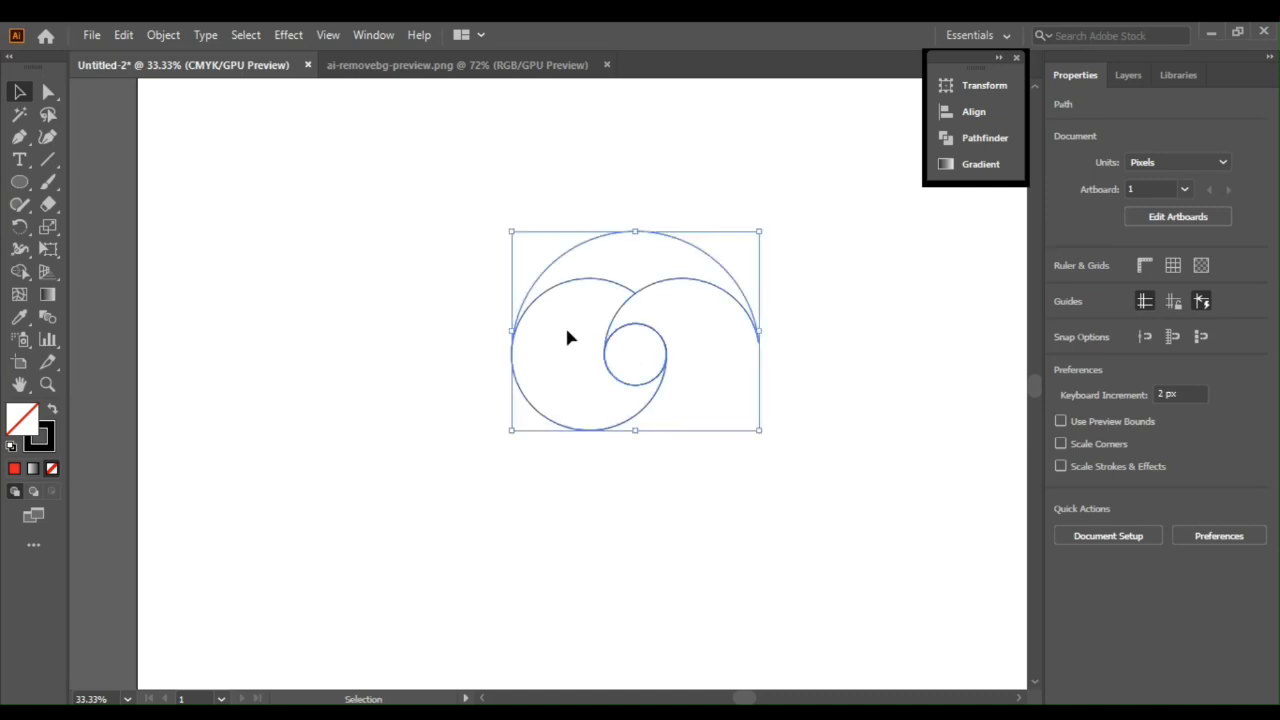
{"action": "key", "text": "shift+m"}
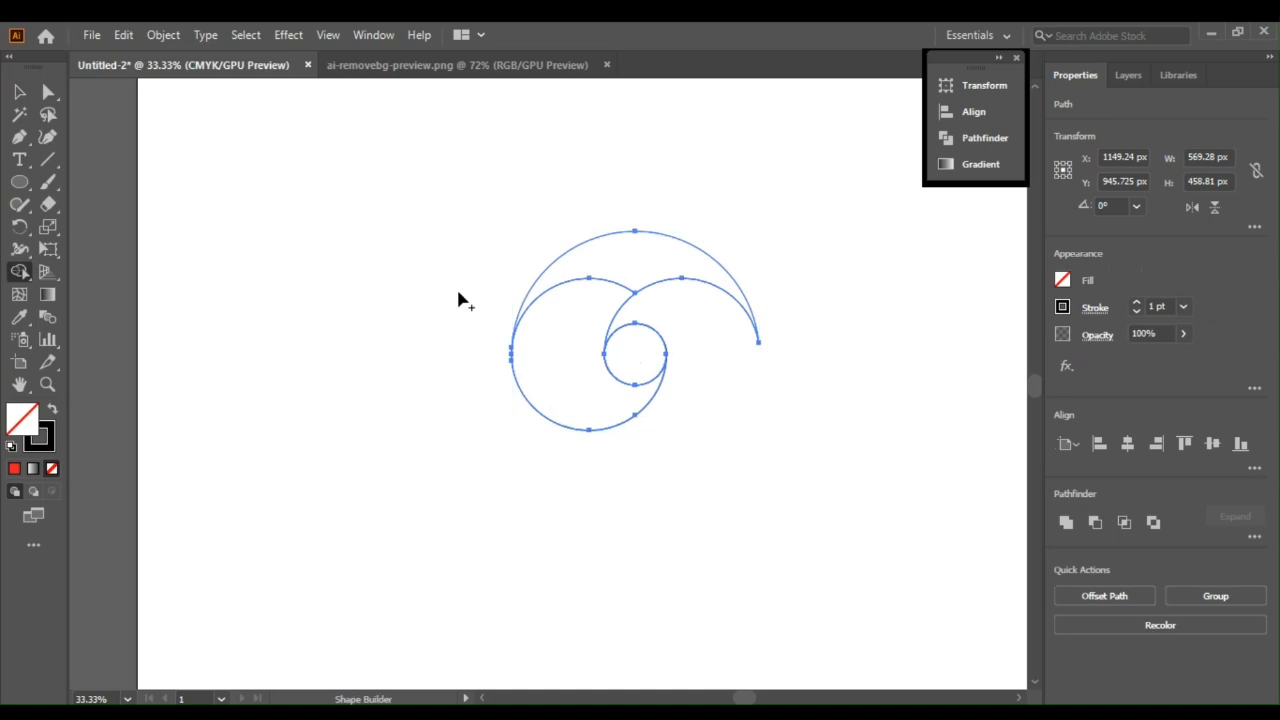
{"action": "left_click_drag", "start_coordinate": [631, 347], "coordinate": [636, 357]}
{"action": "left_click", "coordinate": [19, 92]}
{"action": "left_click", "coordinate": [280, 272]}
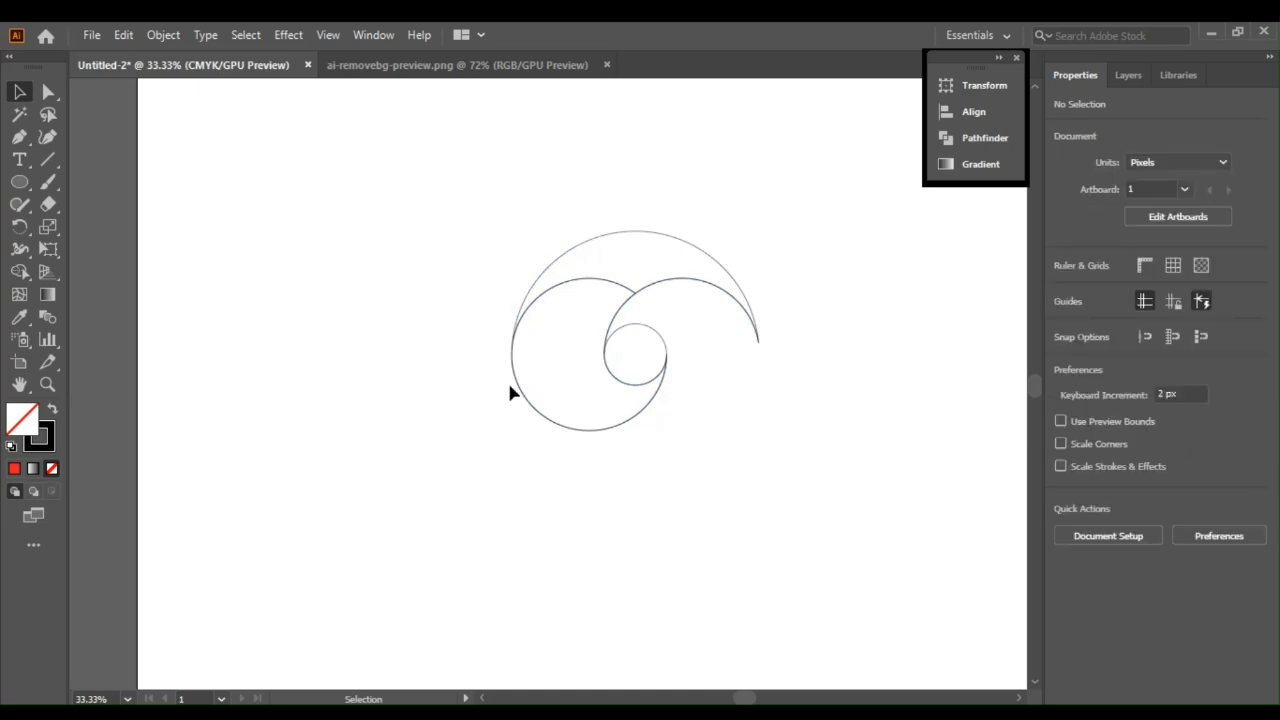
- Fill all the swirl shapes with the linear white-to-black gradient
{"action": "left_click_drag", "start_coordinate": [508, 389], "coordinate": [777, 503]}
{"action": "left_click", "coordinate": [978, 164]}
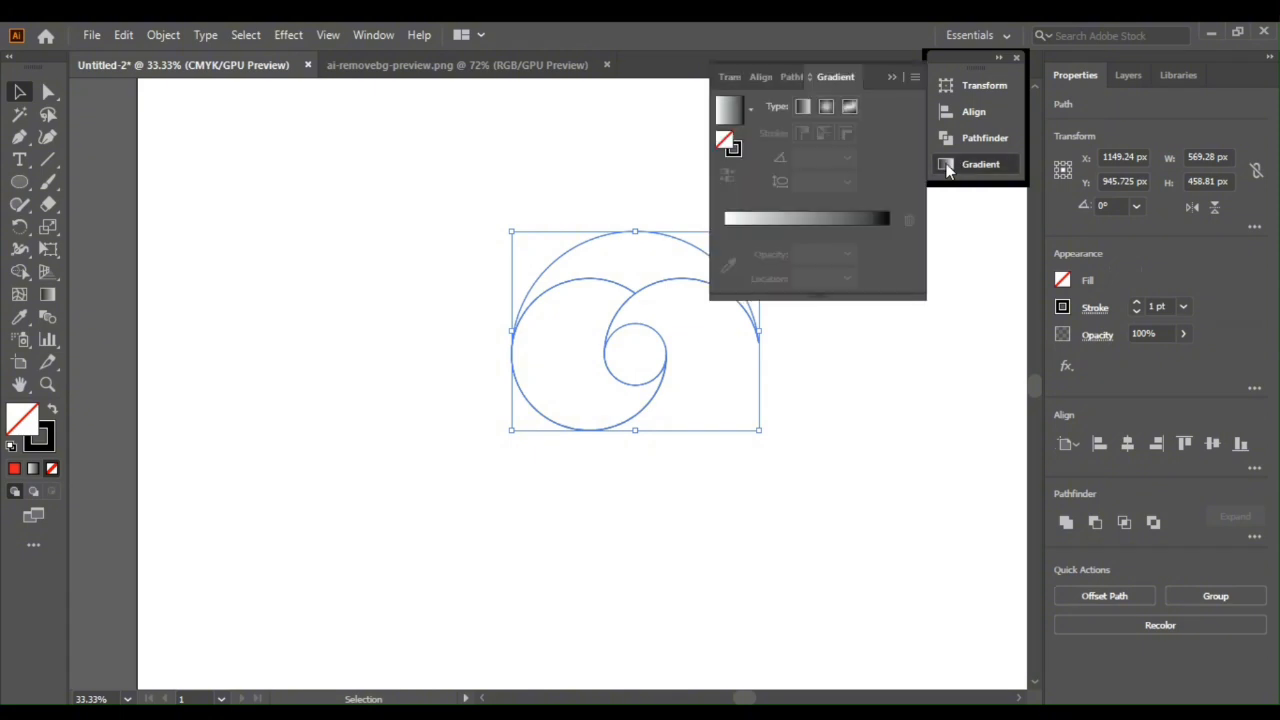
{"action": "left_click", "coordinate": [731, 111]}
{"action": "left_click", "coordinate": [509, 257]}
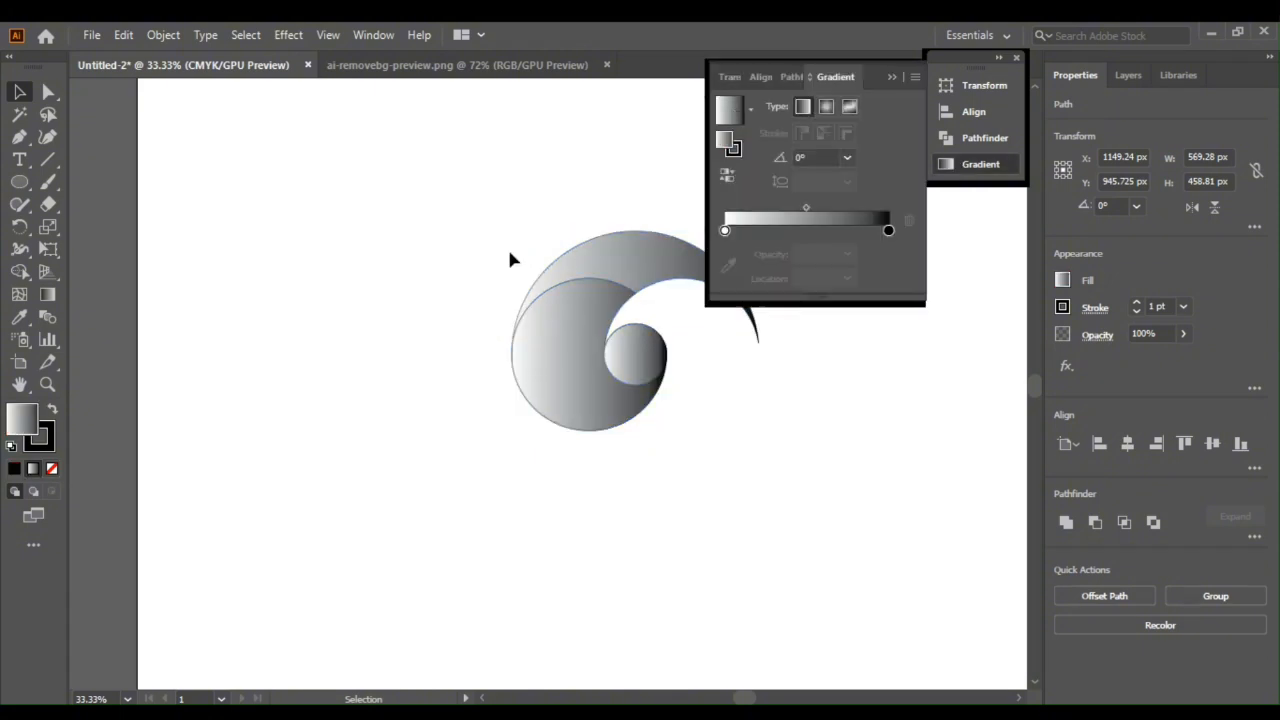
{"action": "left_click", "coordinate": [545, 341]}
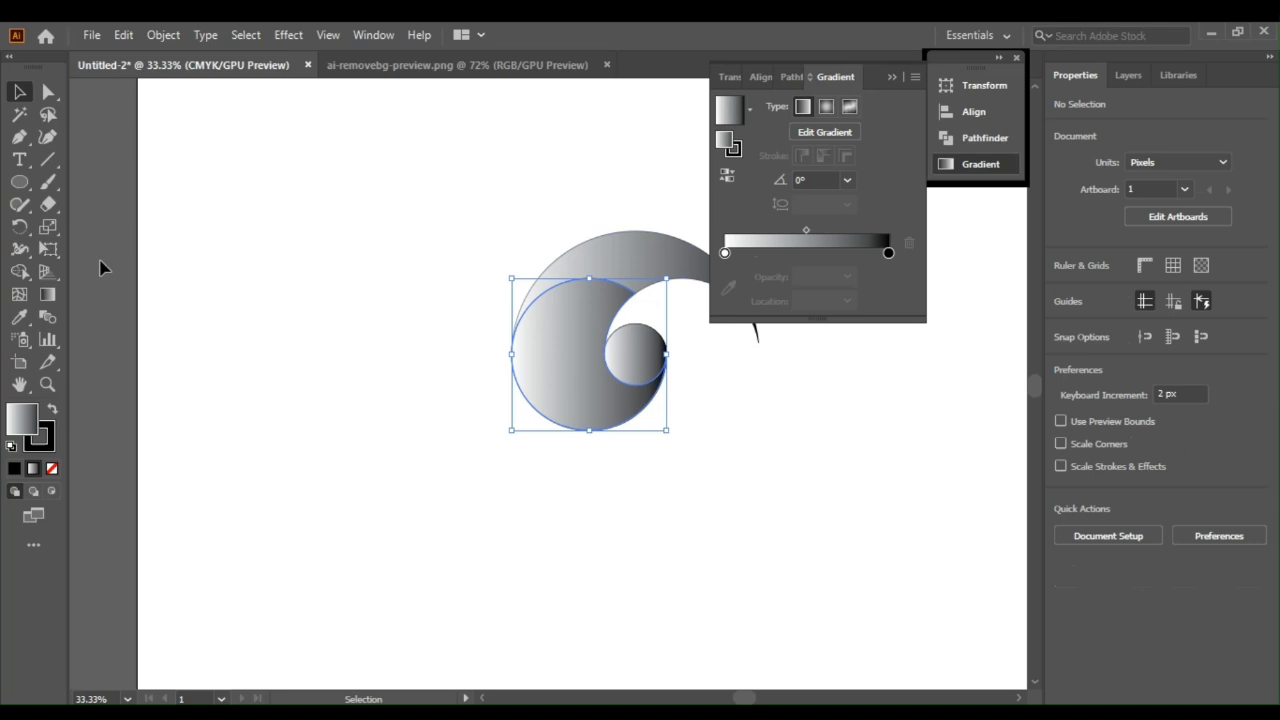
{"action": "left_click", "coordinate": [47, 296]}
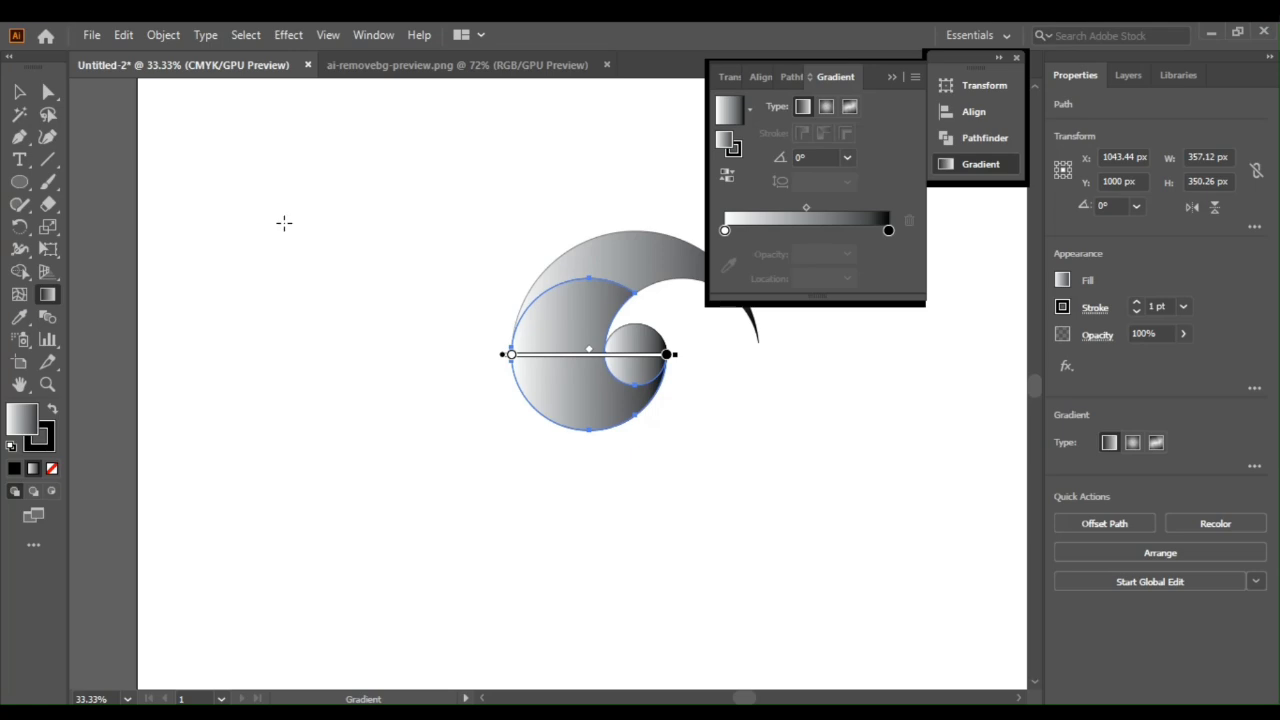
{"action": "left_click", "coordinate": [20, 93]}
- Recolour the gradient on all swirl shapes so it runs from dark blue at the start to CMYK Cyan at the end
{"action": "left_click_drag", "start_coordinate": [482, 203], "coordinate": [730, 467]}
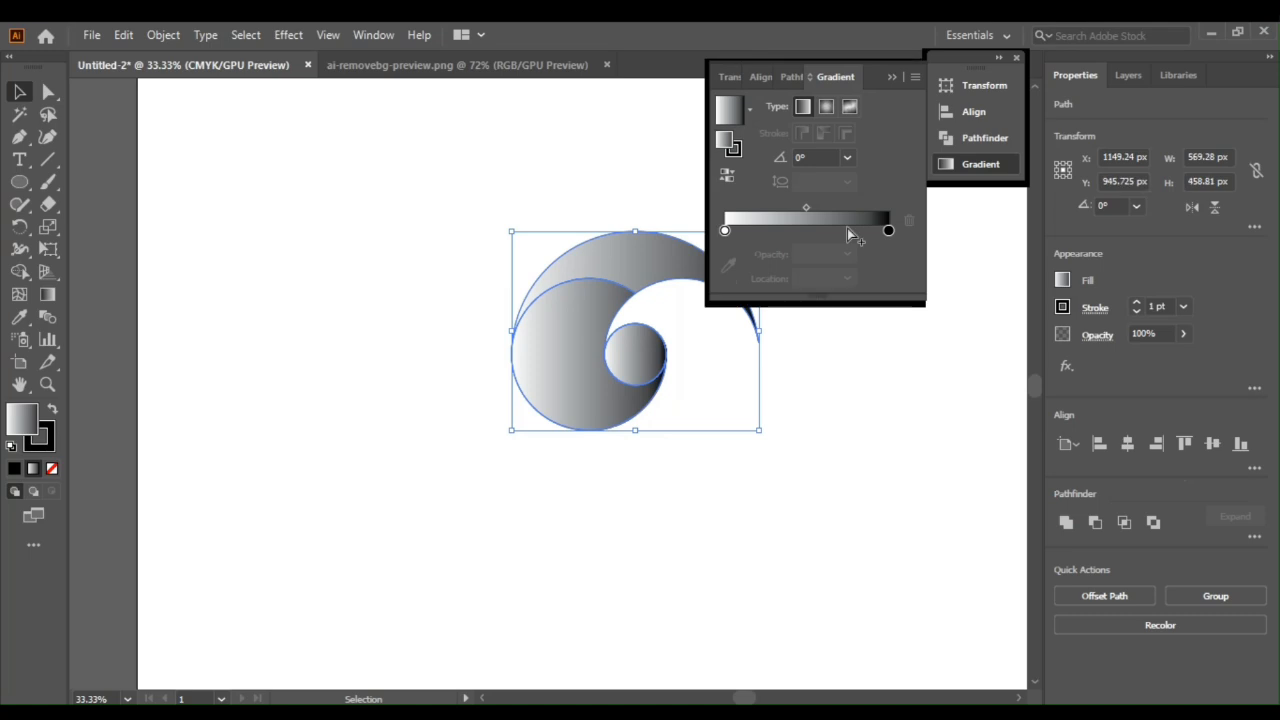
{"action": "left_click", "coordinate": [888, 231]}
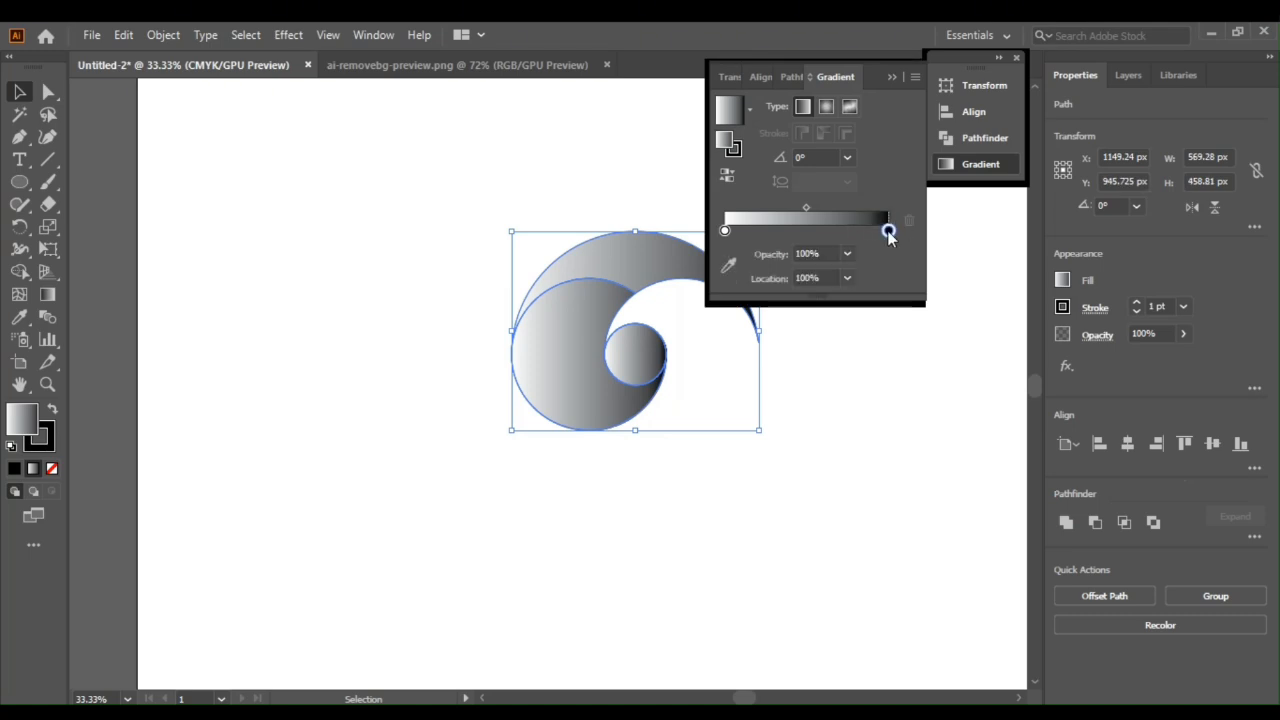
{"action": "double_click", "coordinate": [888, 231]}
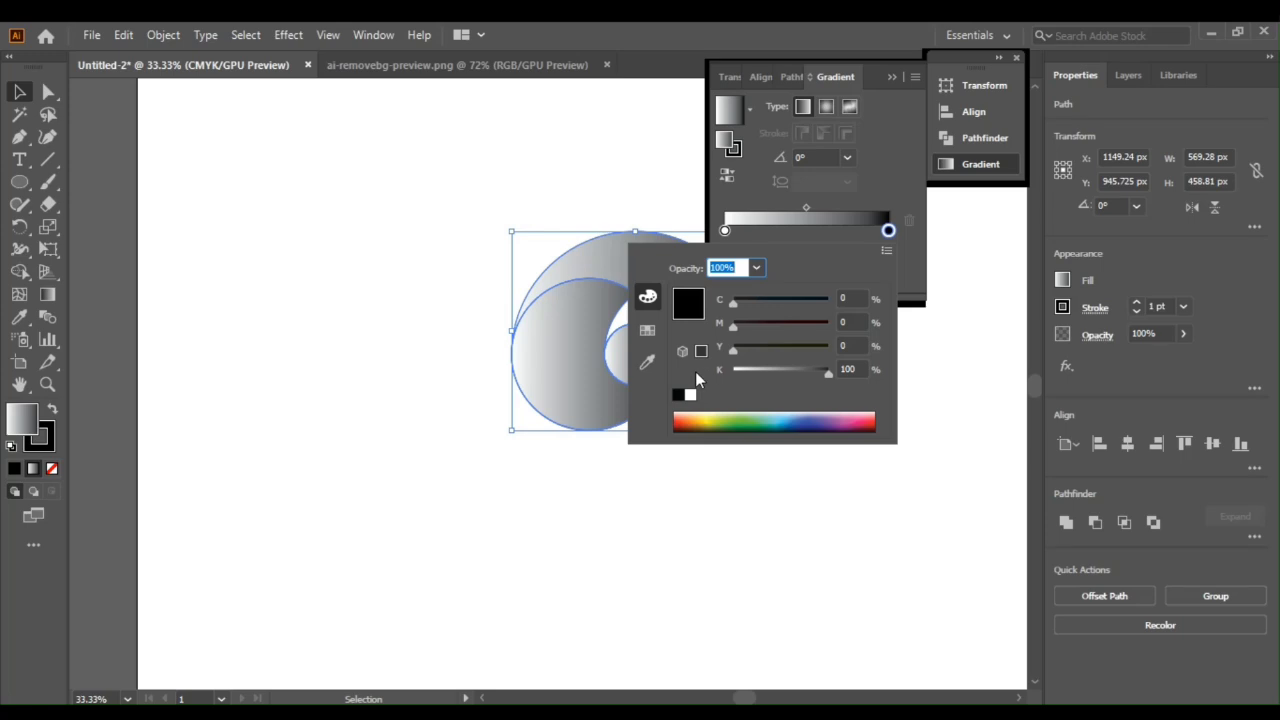
{"action": "left_click", "coordinate": [647, 330]}
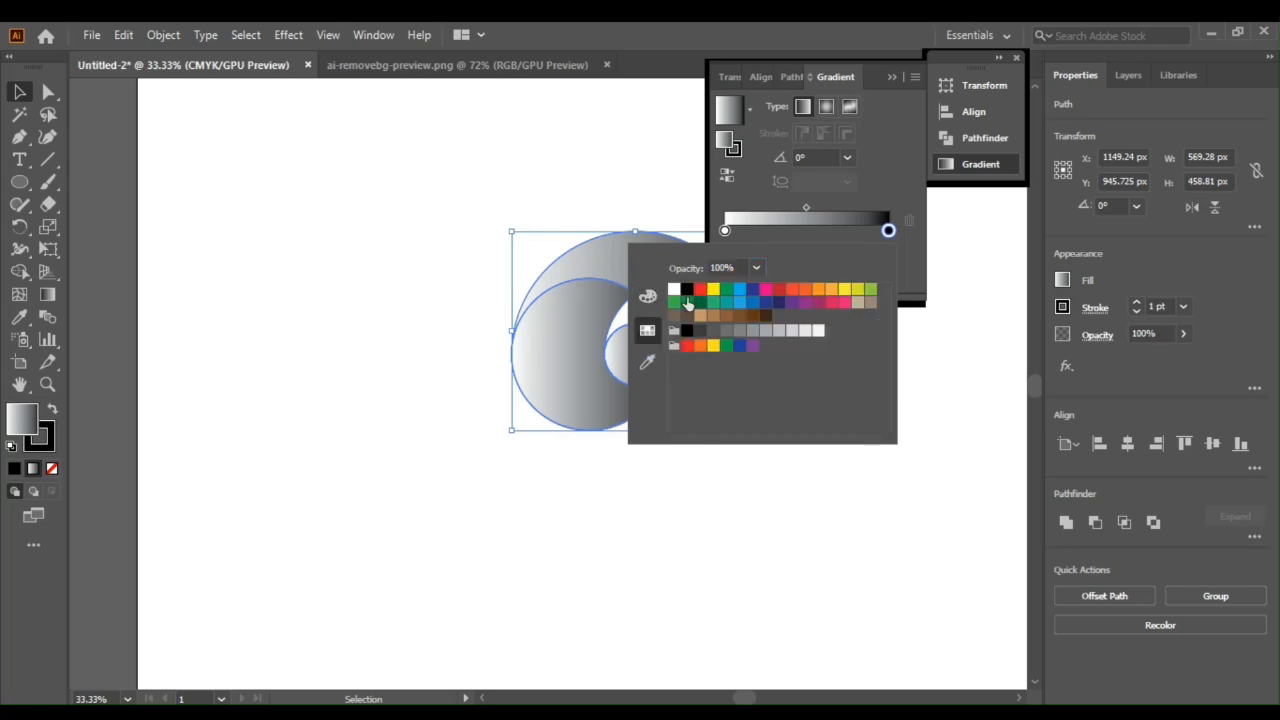
{"action": "left_click", "coordinate": [702, 290]}
{"action": "left_click", "coordinate": [740, 291]}
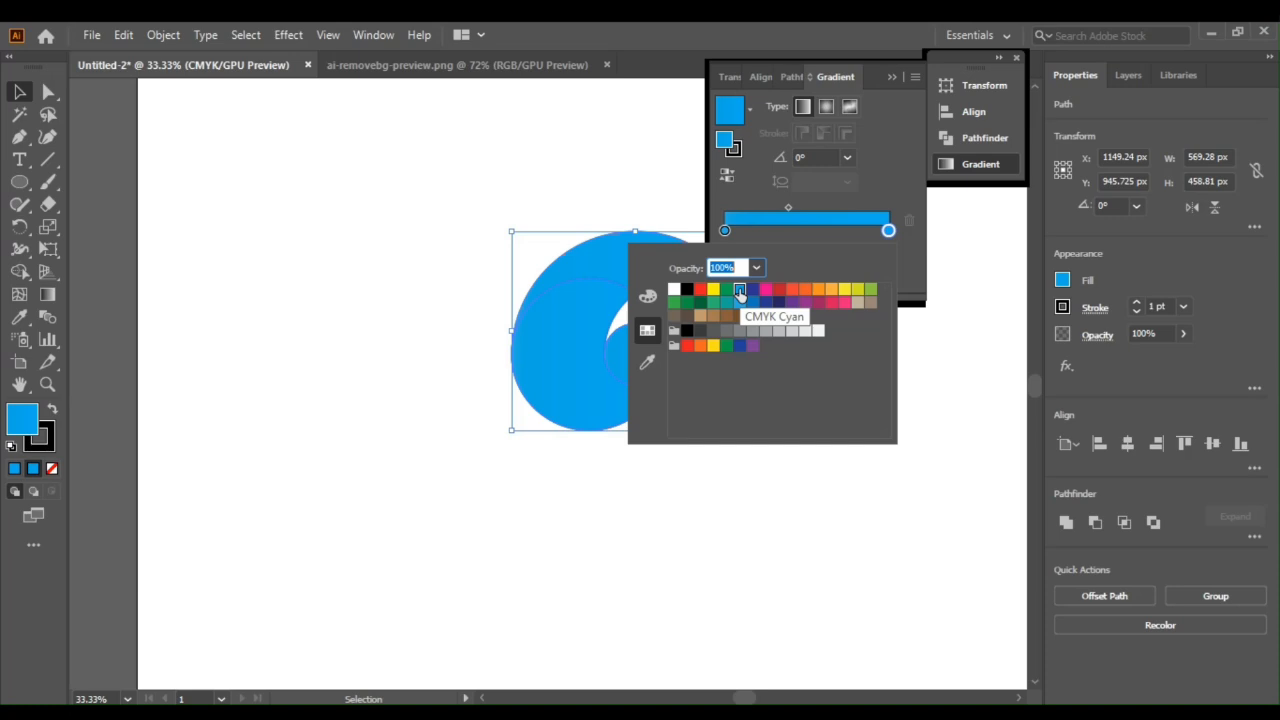
{"action": "left_click", "coordinate": [779, 304]}
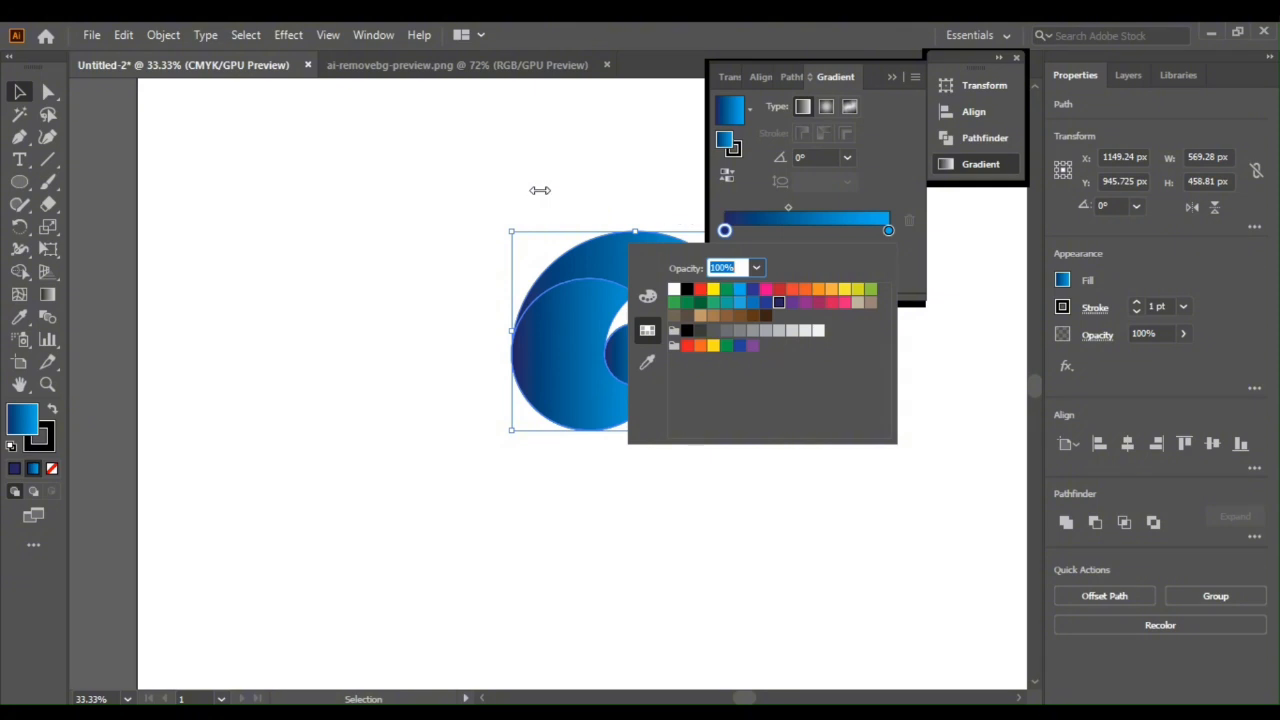
{"action": "left_click", "coordinate": [20, 93]}
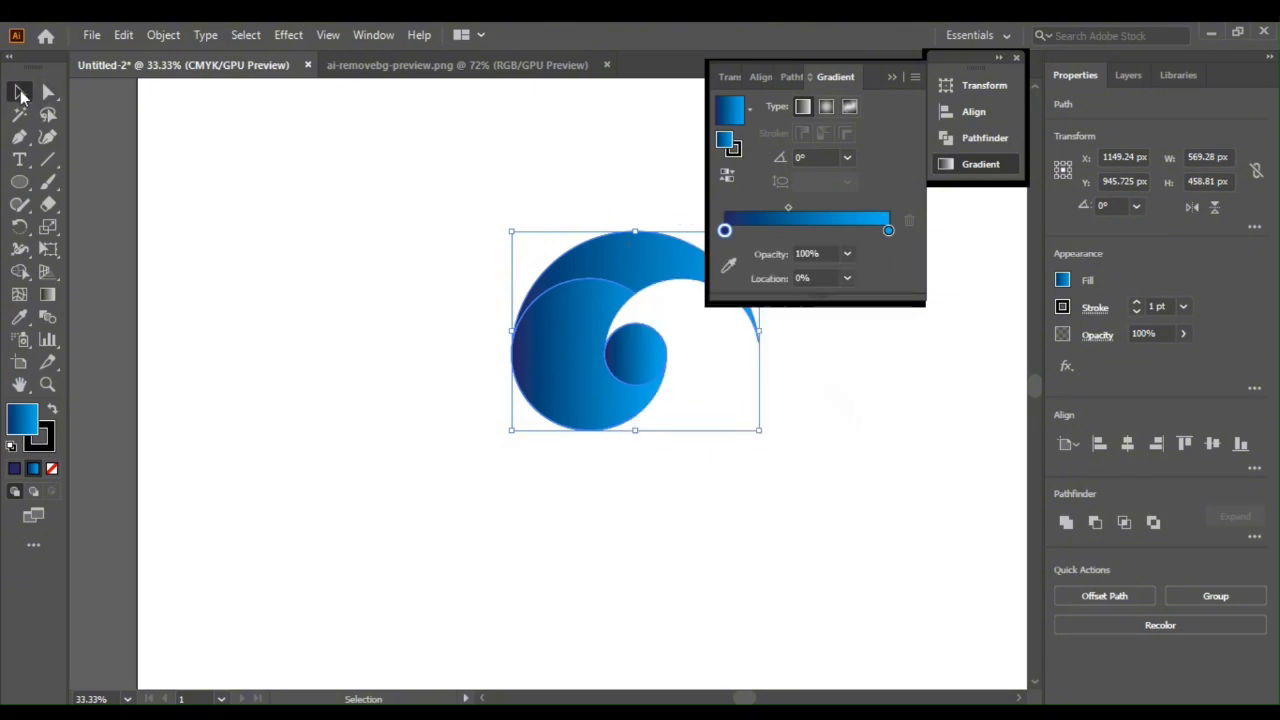
{"action": "left_click", "coordinate": [237, 197]}
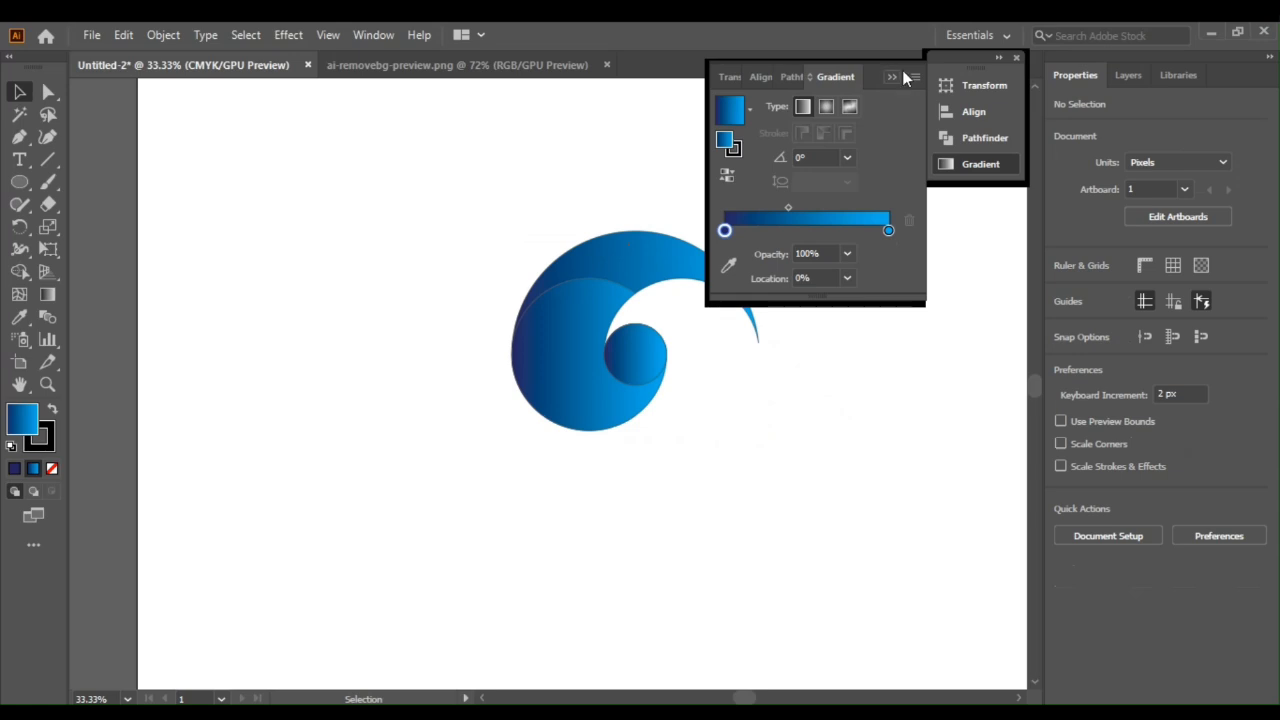
- Reverse the upper crescent's gradient with the Gradient tool, running from cyan near its left end to dark blue toward its right tip
{"action": "left_click", "coordinate": [891, 77]}
{"action": "left_click", "coordinate": [680, 268]}
{"action": "left_click", "coordinate": [47, 294]}
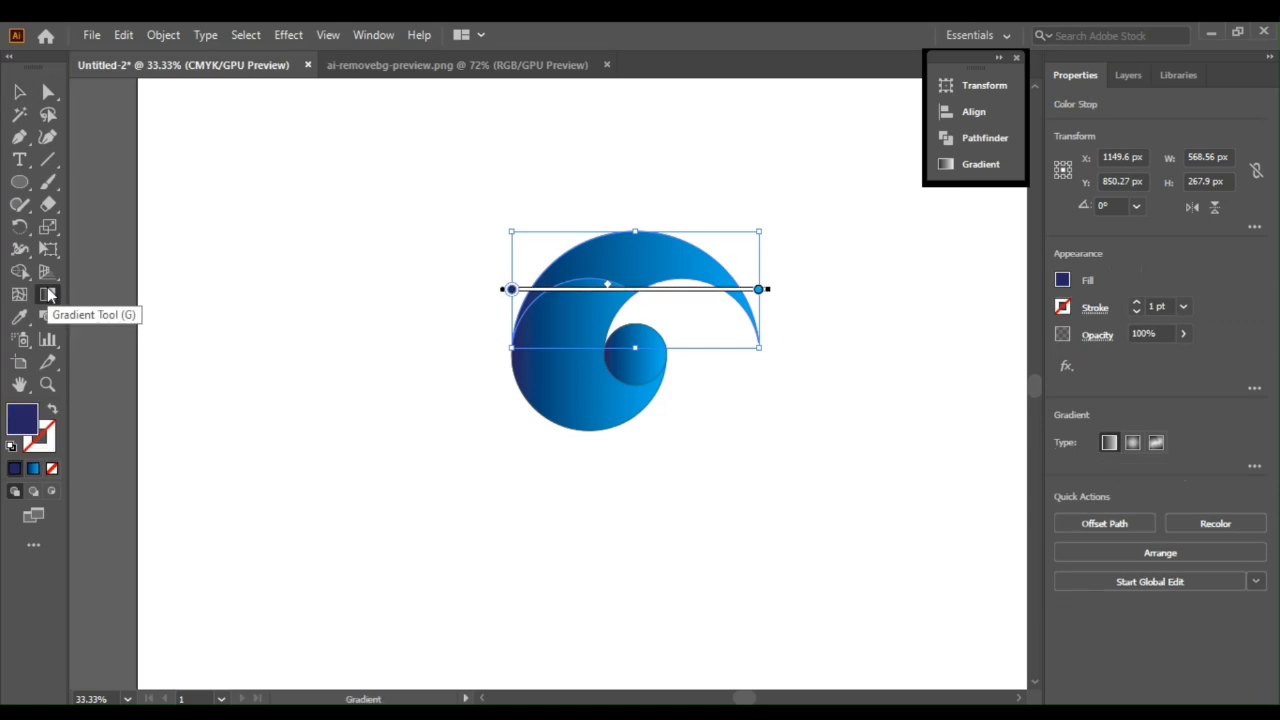
{"action": "left_click_drag", "start_coordinate": [758, 290], "coordinate": [579, 290]}
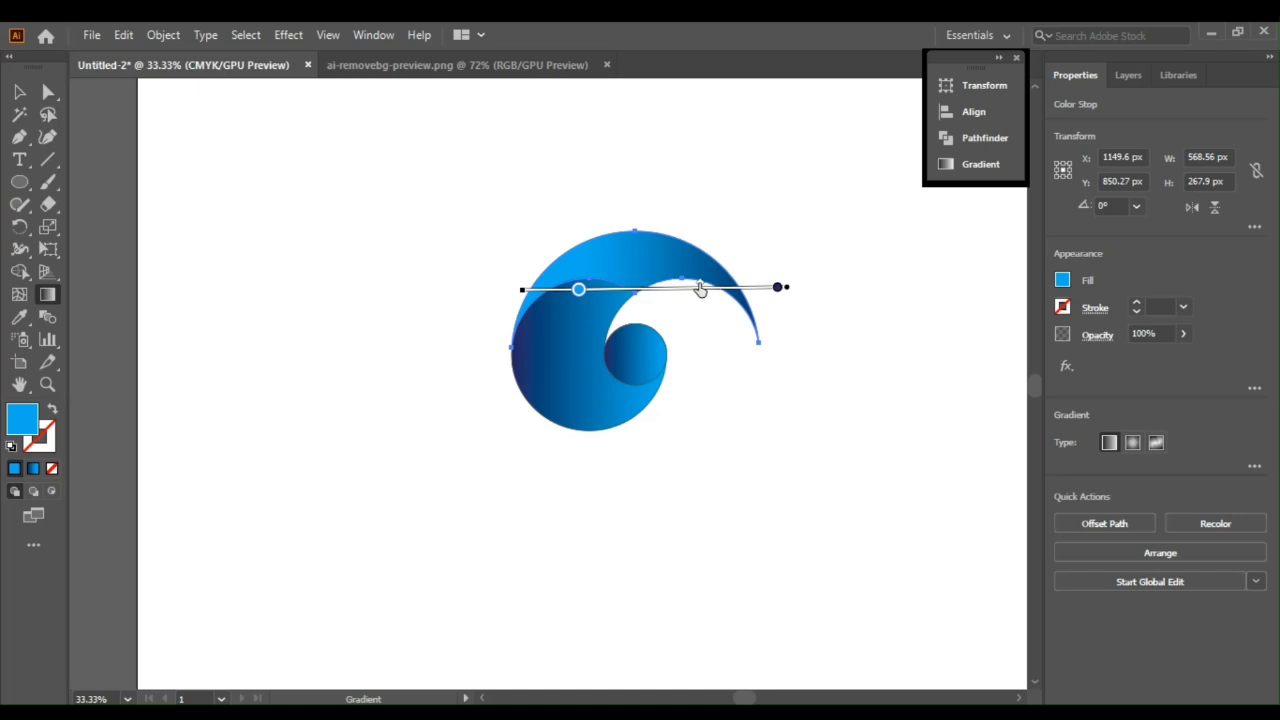
{"action": "left_click_drag", "start_coordinate": [695, 285], "coordinate": [564, 293]}
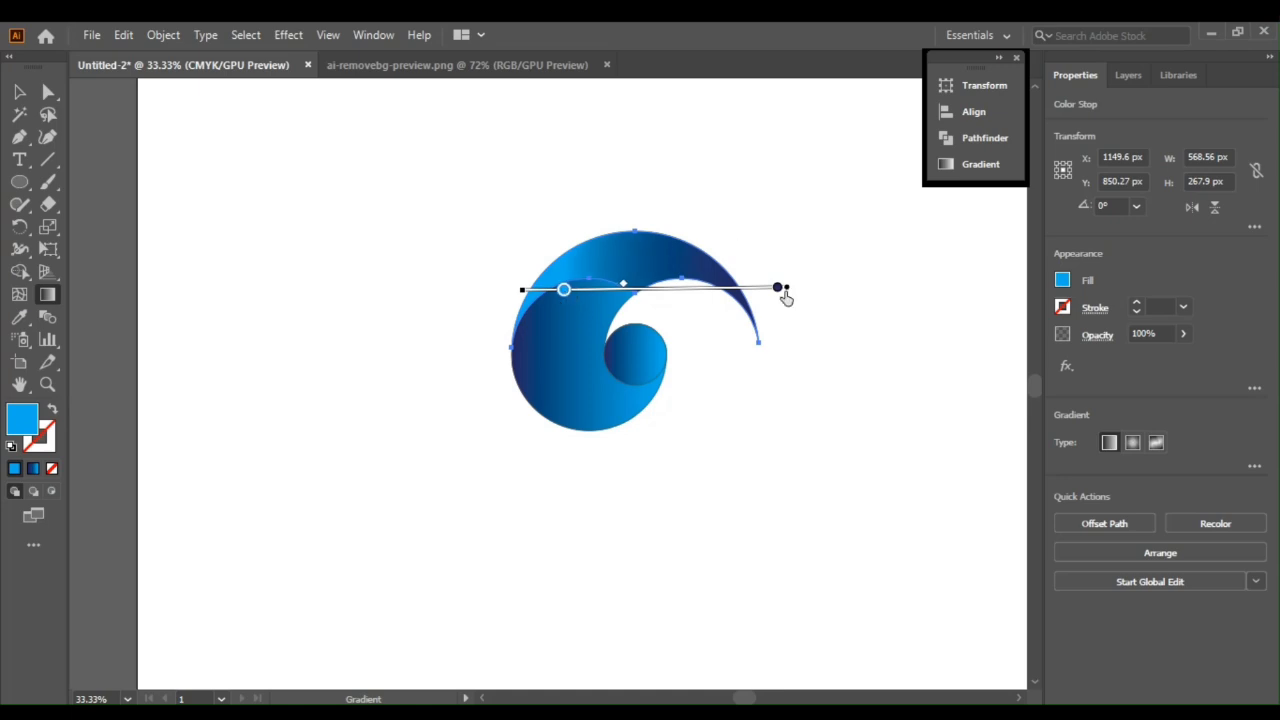
- Adjust the gradient on the large left round shape with the Gradient tool, running from dark blue at its left edge to cyan at its right
{"action": "left_click", "coordinate": [20, 91]}
{"action": "left_click", "coordinate": [531, 372]}
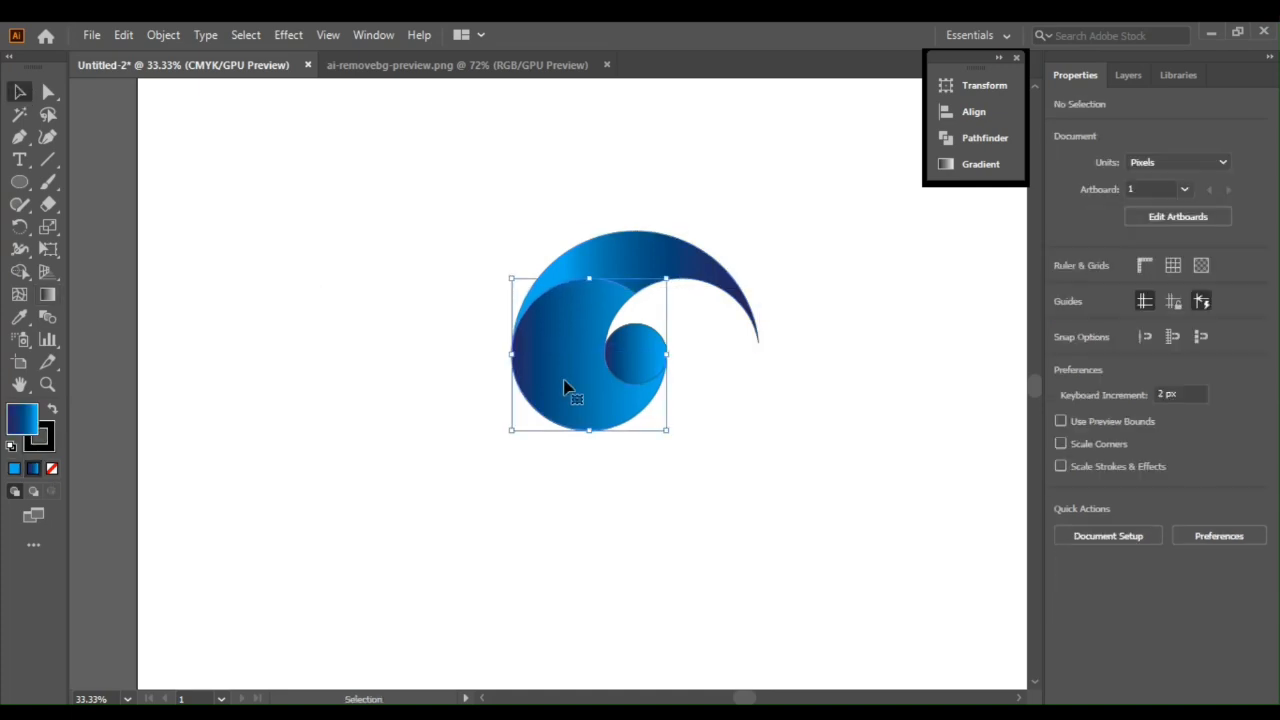
{"action": "left_click", "coordinate": [48, 297]}
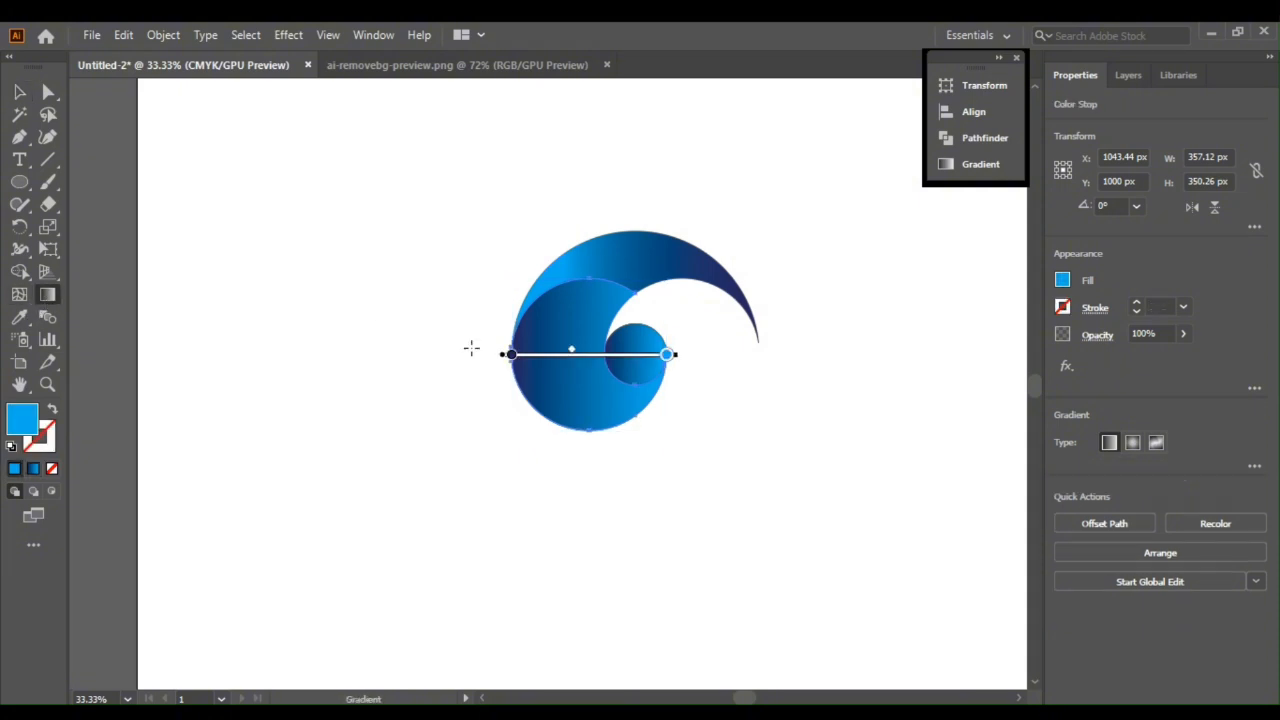
{"action": "left_click_drag", "start_coordinate": [566, 413], "coordinate": [713, 360]}
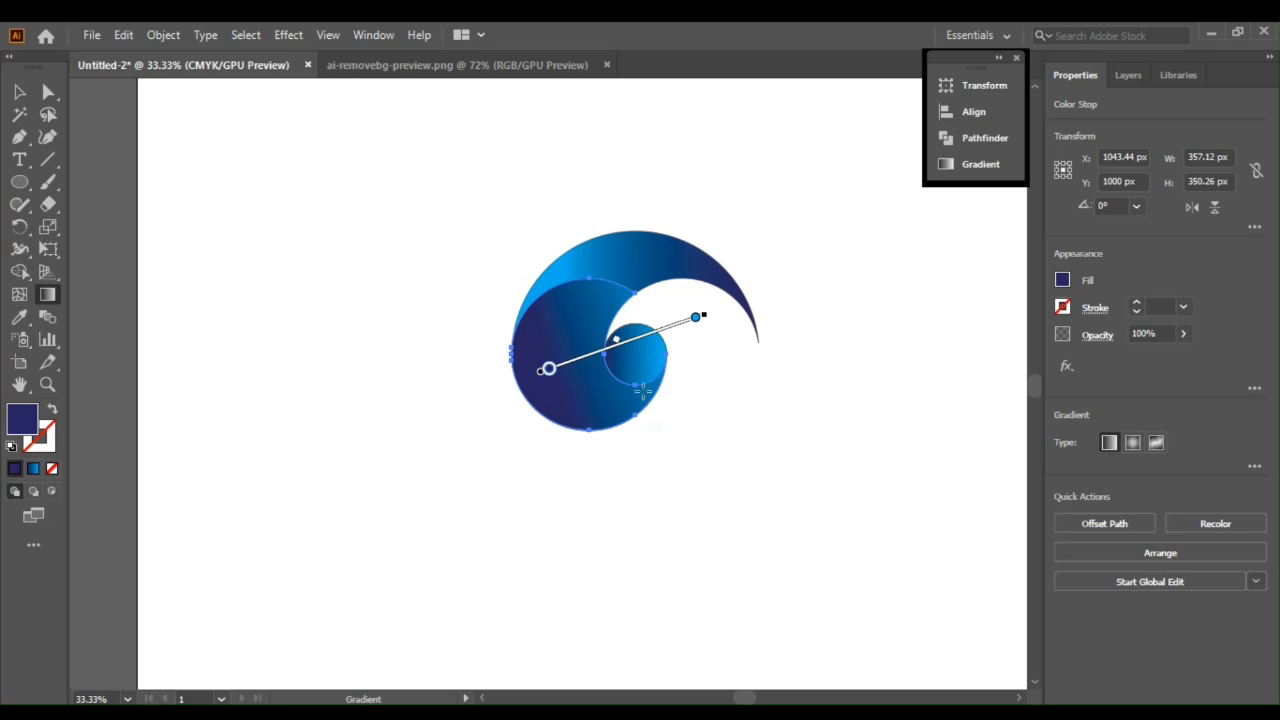
{"action": "key", "text": "ctrl+z"}
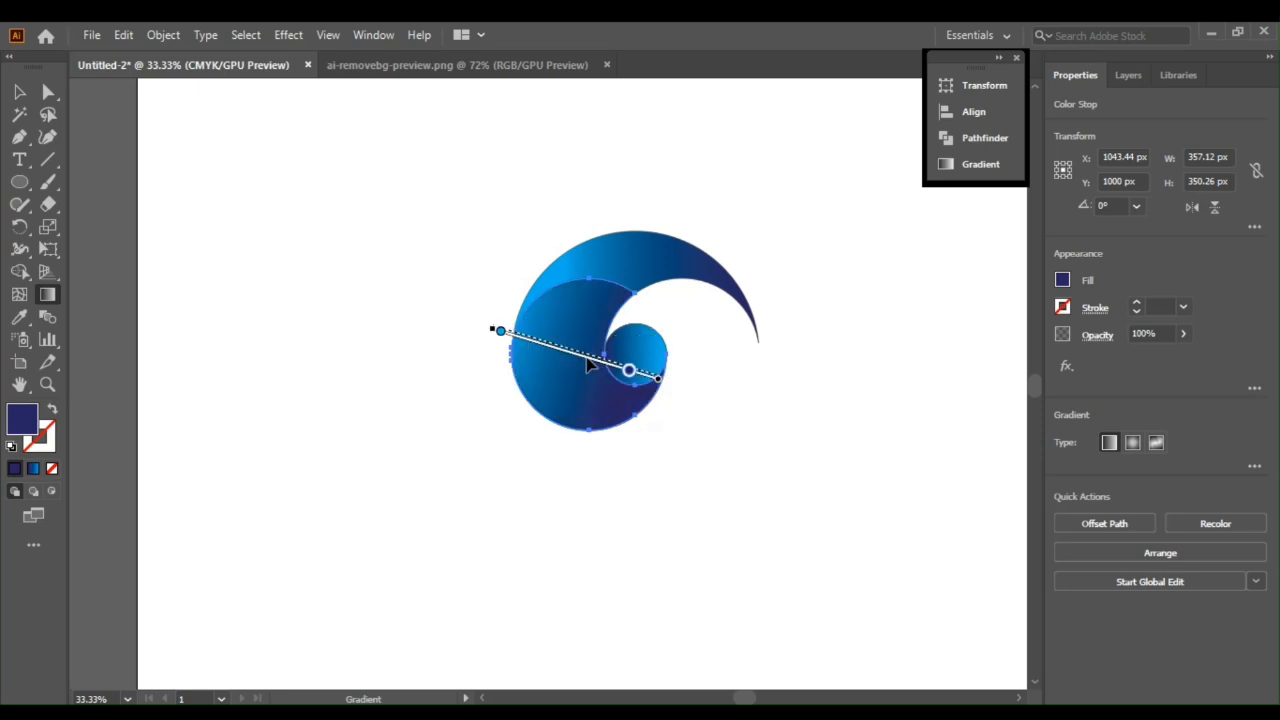
{"action": "left_click_drag", "start_coordinate": [590, 365], "coordinate": [578, 358]}
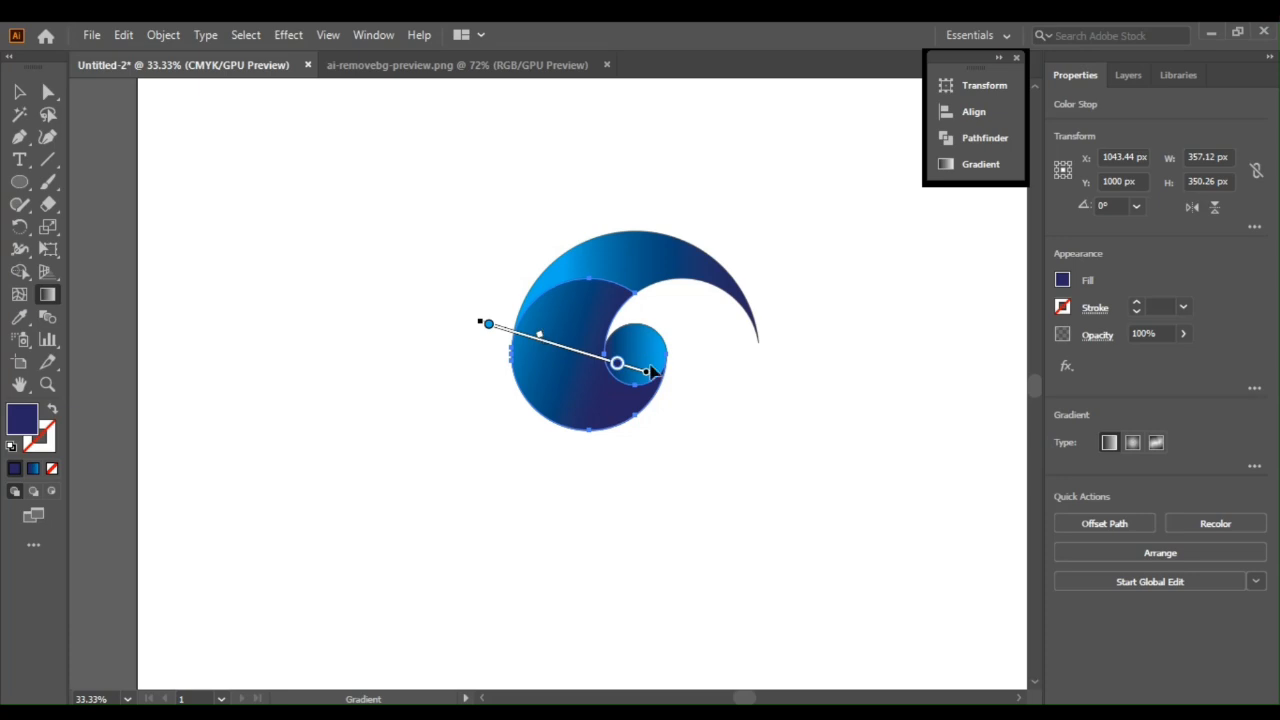
{"action": "key", "text": "ctrl+z"}
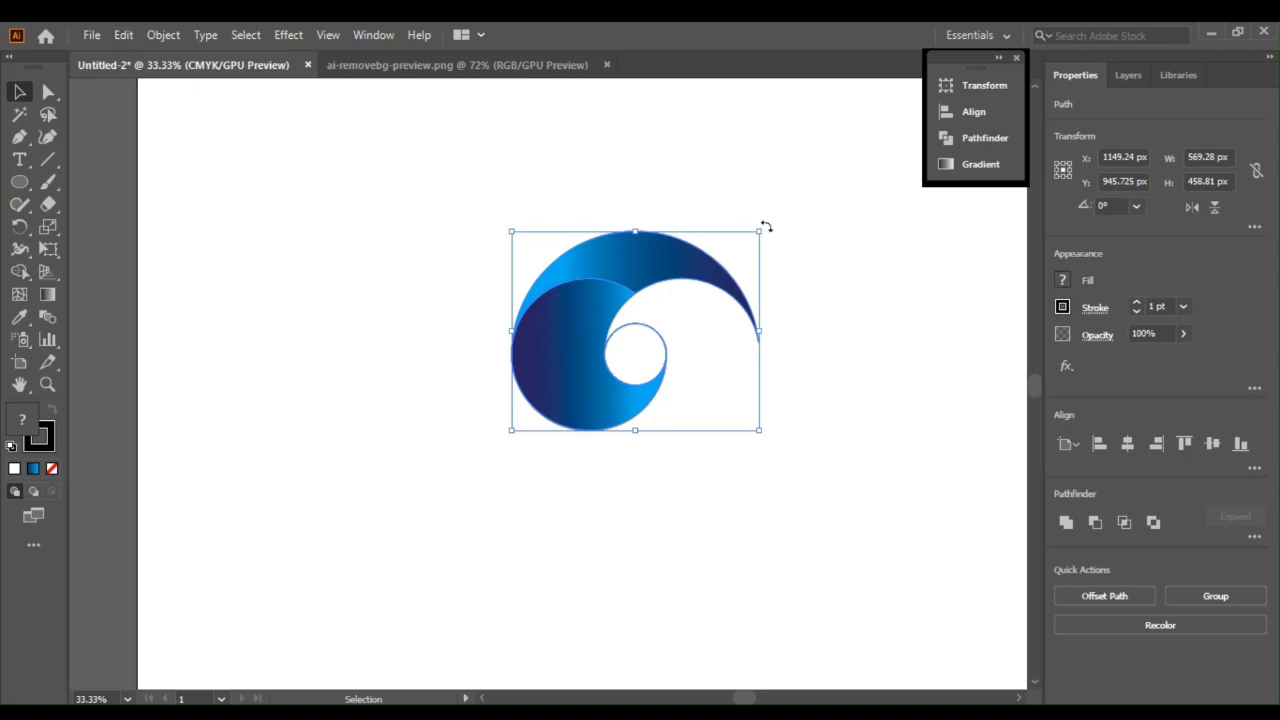
- Make a copy of the whole swirl rotated about 182° and move it down 120 px to form the ring's lower half
{"action": "left_click_drag", "start_coordinate": [766, 227], "coordinate": [485, 461]}
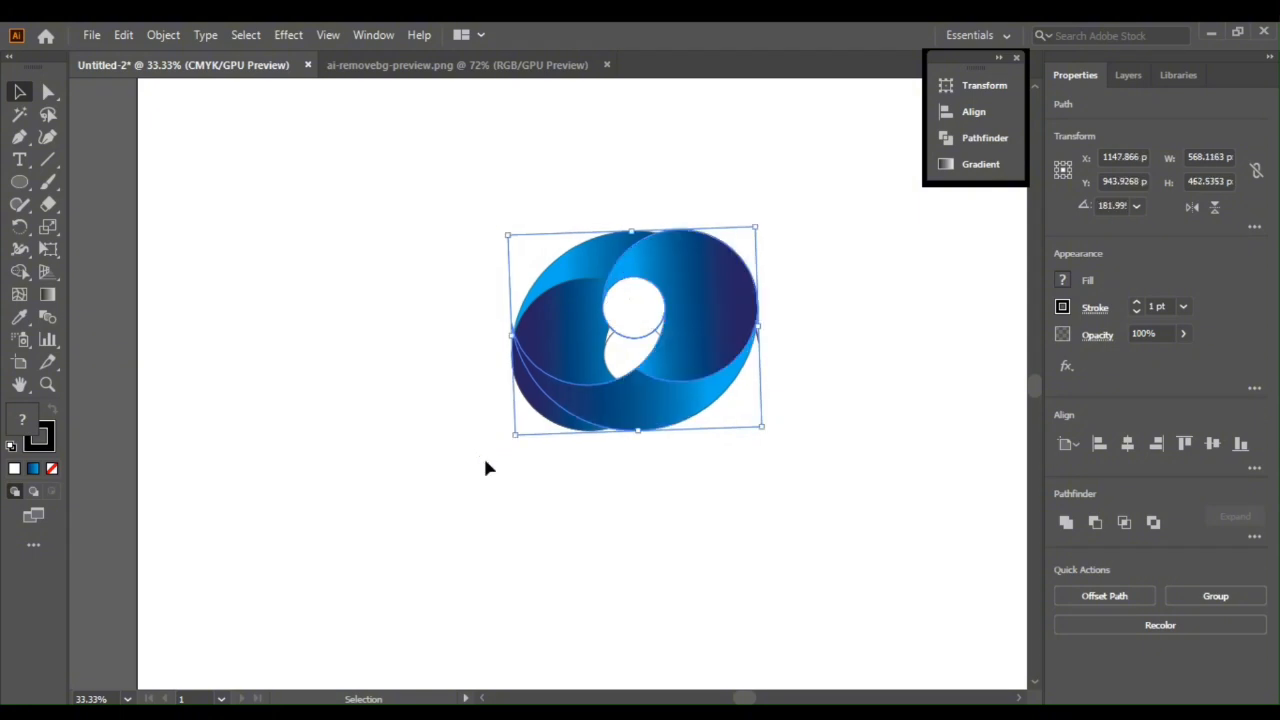
{"action": "key", "text": "shift+Down"}
{"action": "key", "text": "shift+Down"}
{"action": "key", "text": "shift+Down"}
{"action": "key", "text": "shift+Down"}
{"action": "key", "text": "shift+Down"}
{"action": "key", "text": "shift+Down"}
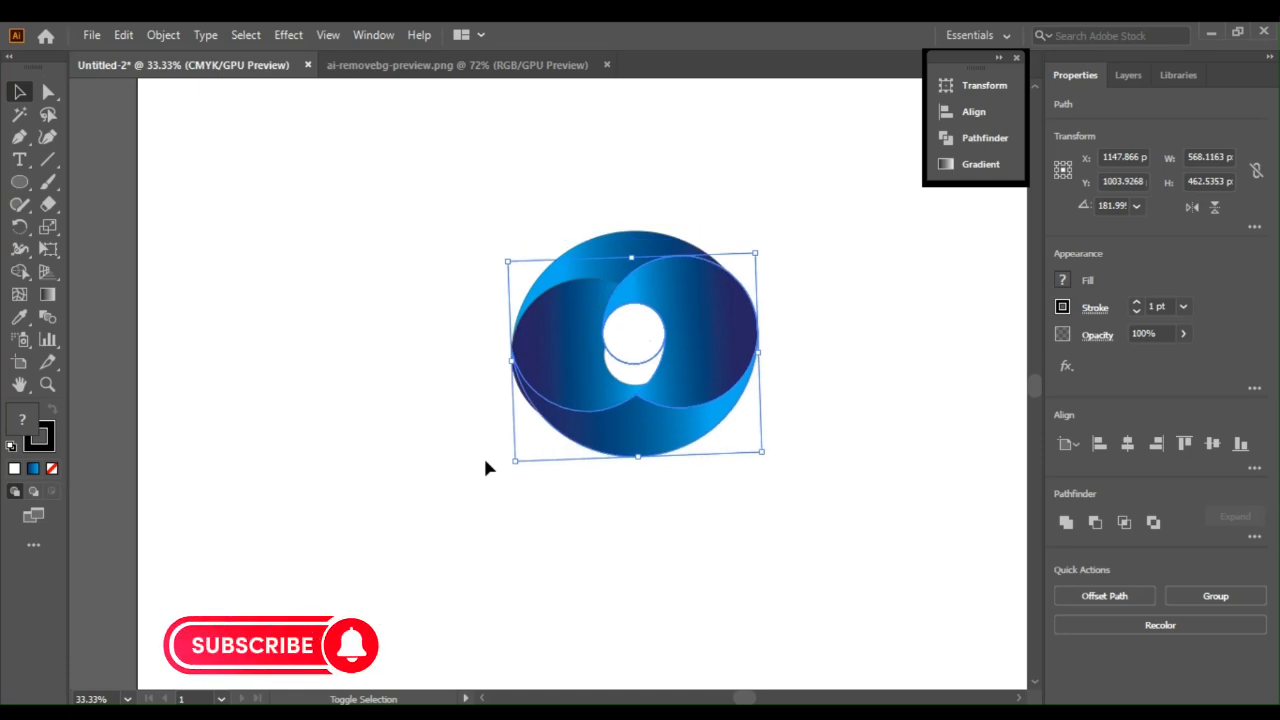
{"action": "key", "text": "shift+Down"}
{"action": "key", "text": "shift+Down"}
{"action": "key", "text": "shift+Down"}
{"action": "key", "text": "shift+Down"}
{"action": "key", "text": "shift+Down"}
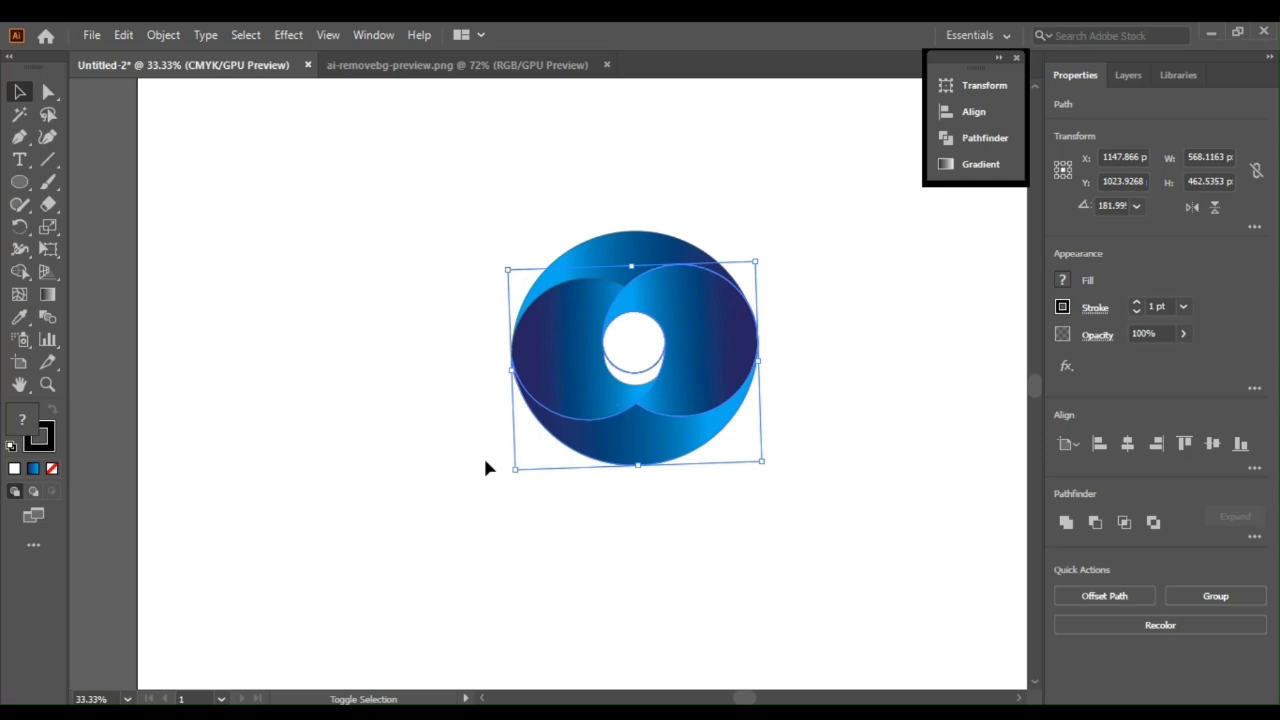
{"action": "key", "text": "shift+Down"}
{"action": "key", "text": "shift+Down"}
{"action": "key", "text": "shift+Down"}
{"action": "key", "text": "shift+Down"}
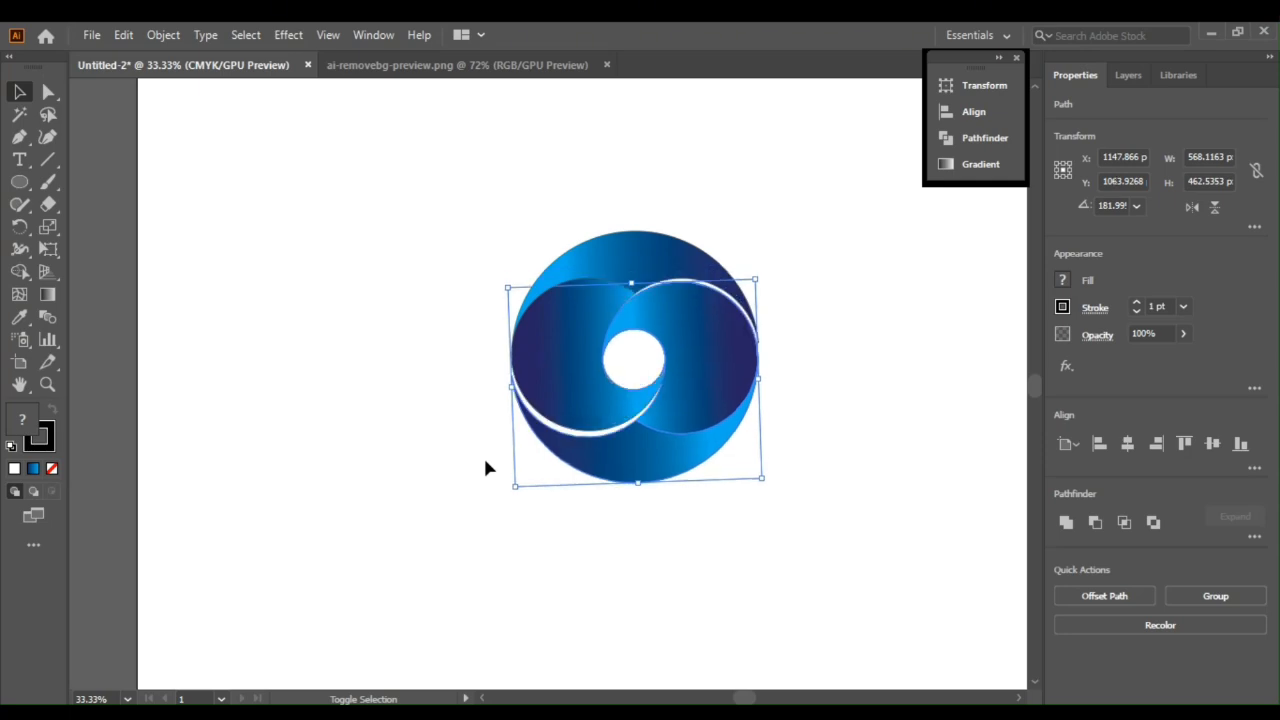
- Nudge the copied swirl up and rotate it to about 178.6° so it closes the gaps with the original
{"action": "key", "text": "Up"}
{"action": "key", "text": "Up"}
{"action": "key", "text": "Up"}
{"action": "key", "text": "Up"}
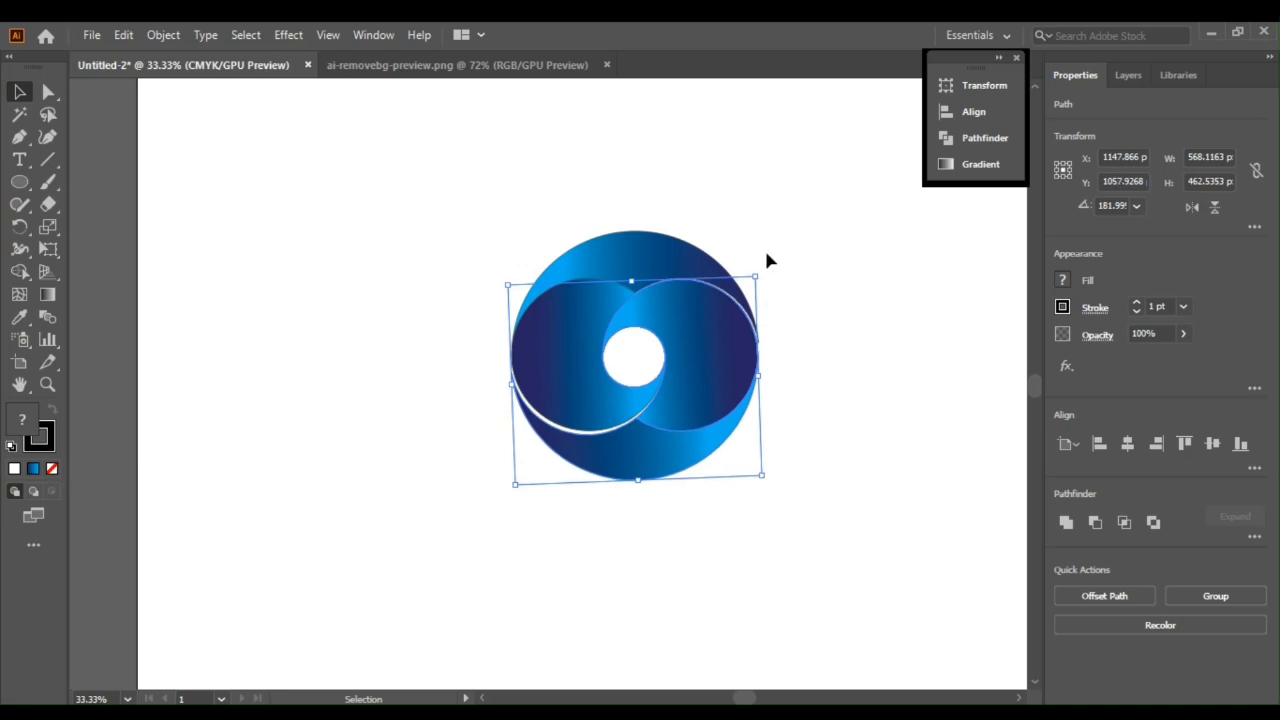
{"action": "left_click_drag", "start_coordinate": [762, 270], "coordinate": [765, 279]}
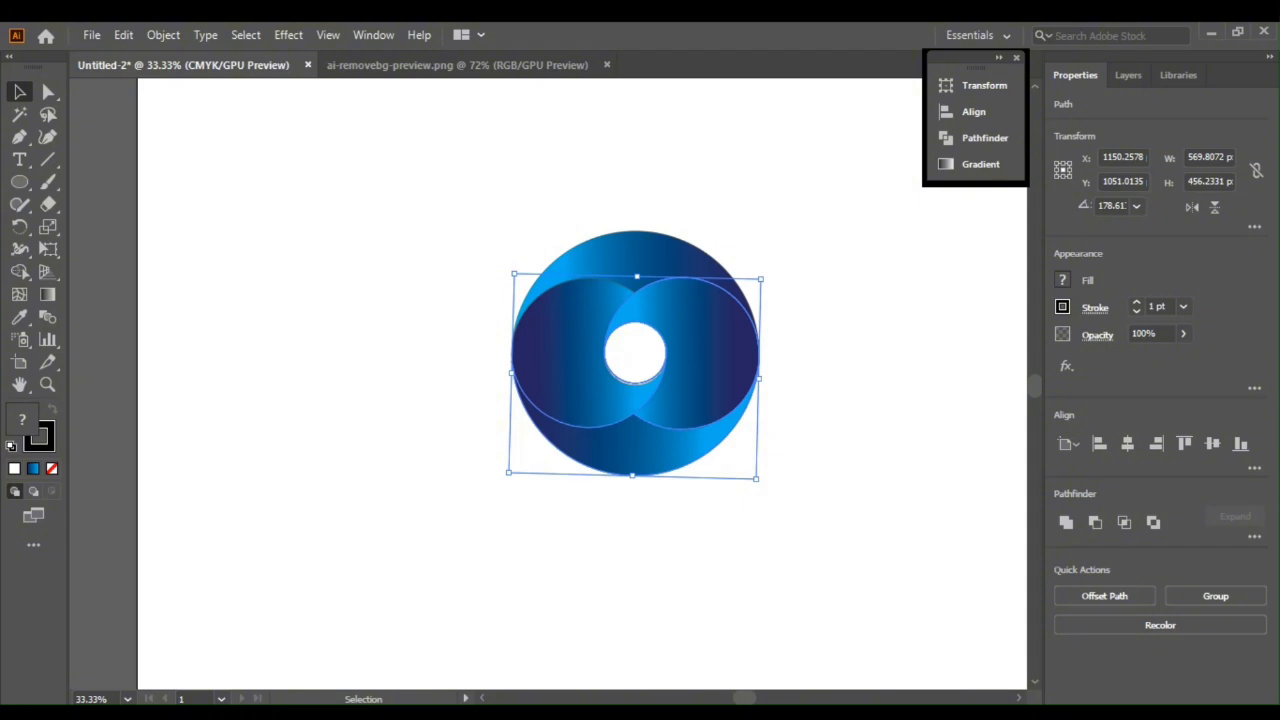
{"action": "left_click", "coordinate": [401, 324]}
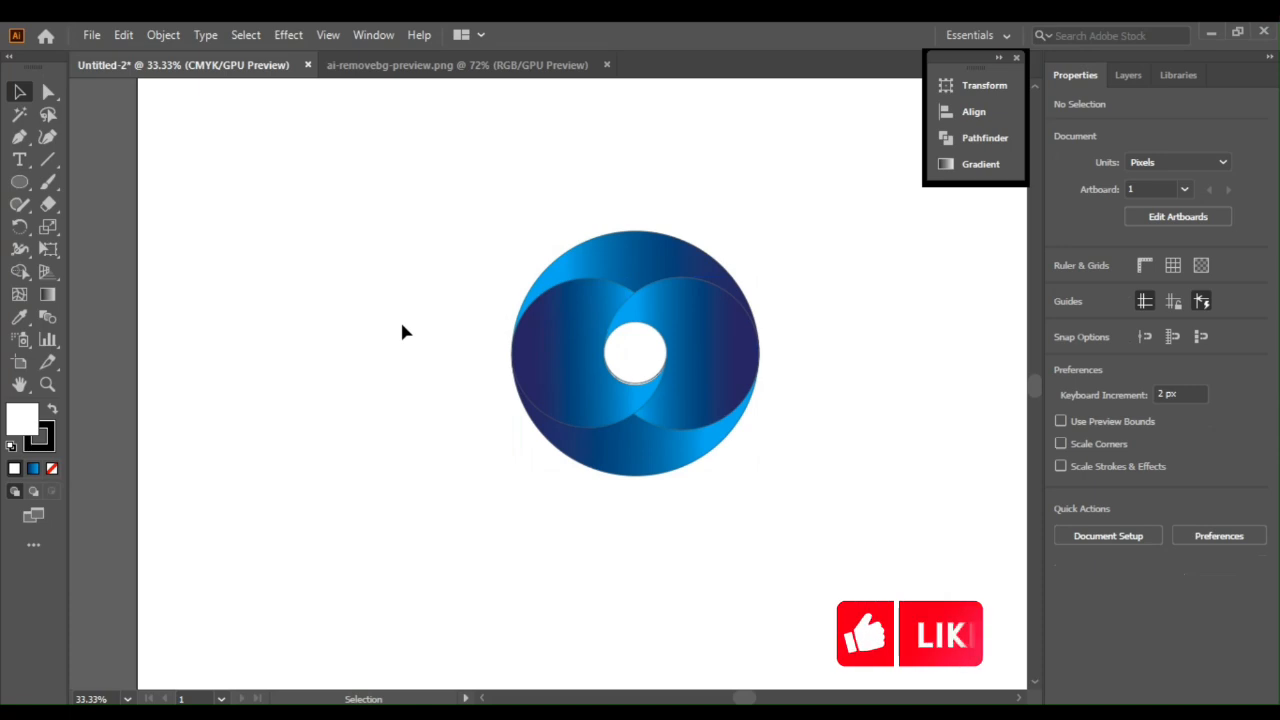
- Select the rotated copy of the swirl
{"action": "left_click", "coordinate": [697, 434]}
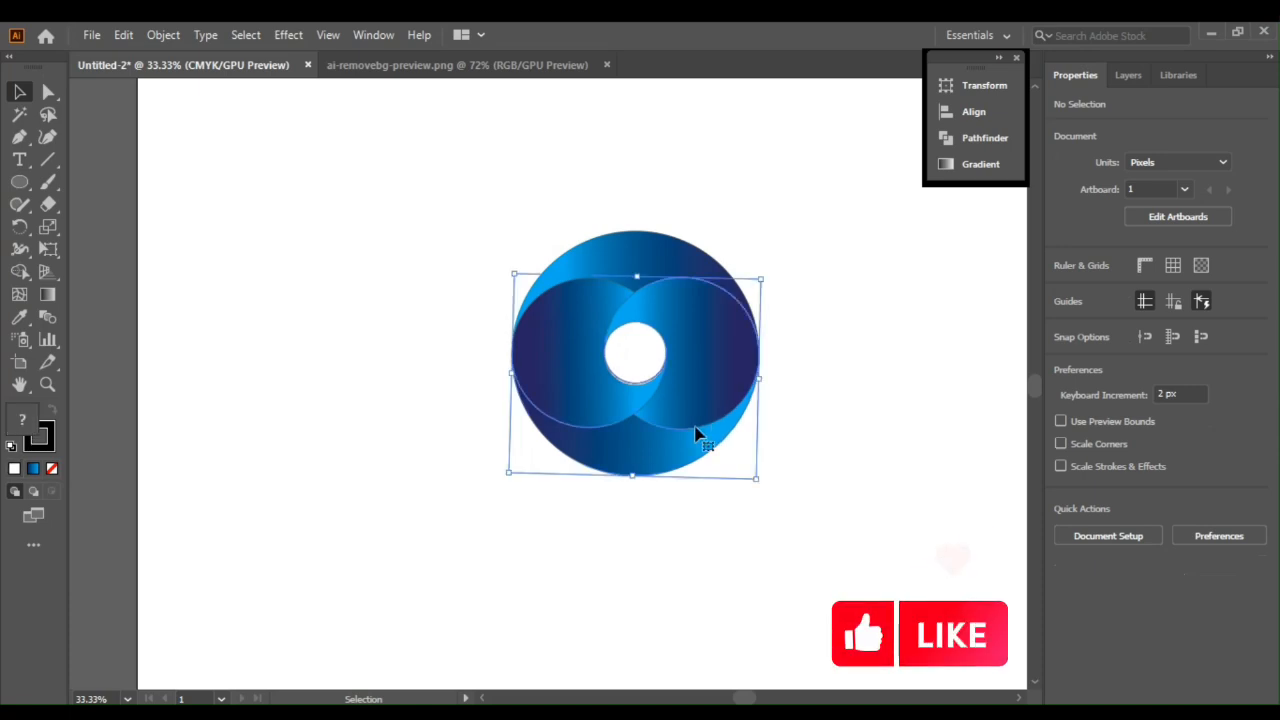